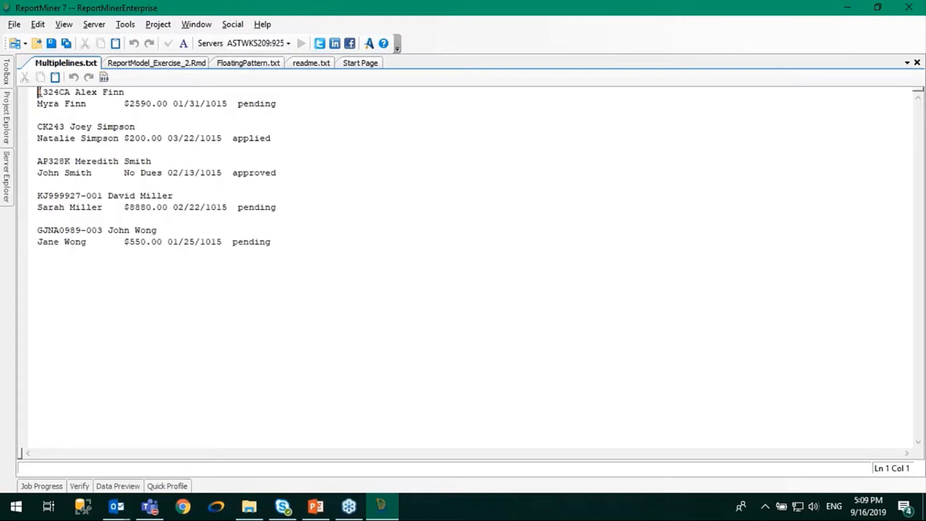
- Examine the first record in Multiplelines.txt: its ID, the two names, the amount, the date and the status
drag(39, 91, 70, 92)
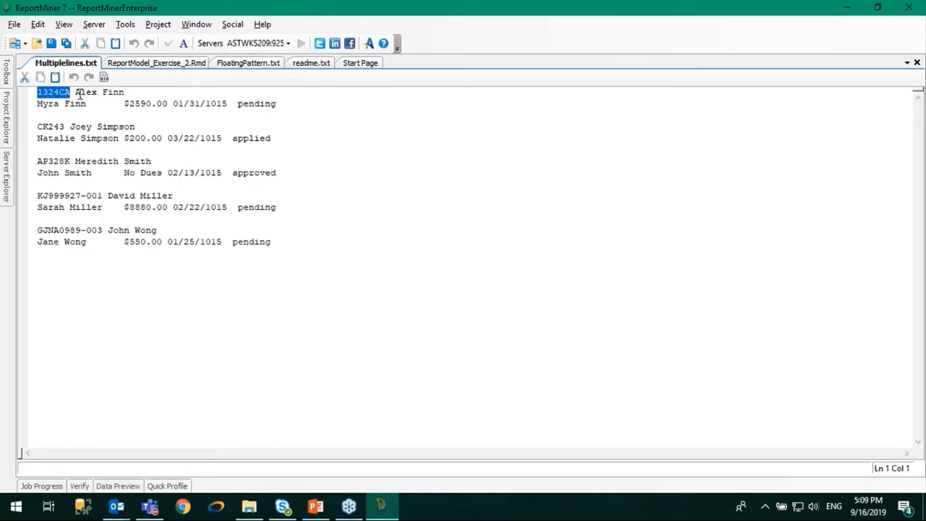
drag(76, 92, 130, 92)
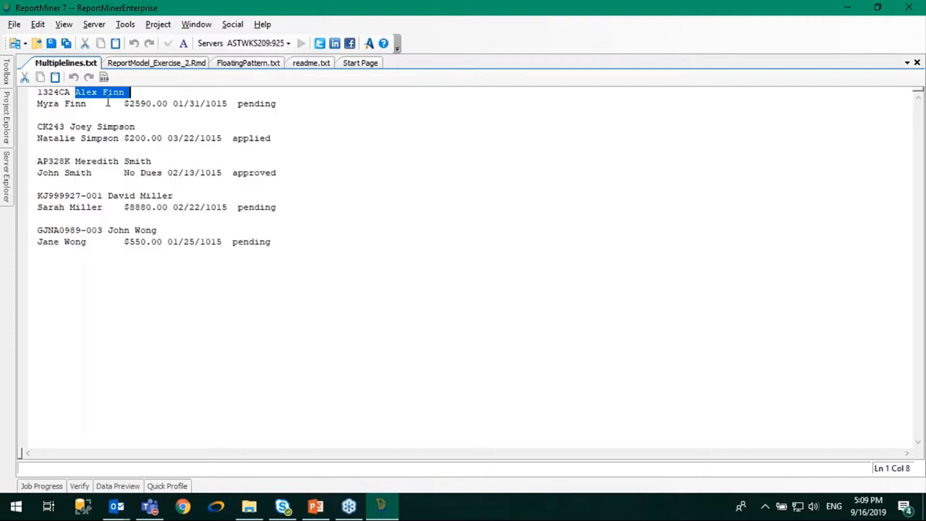
drag(37, 104, 170, 105)
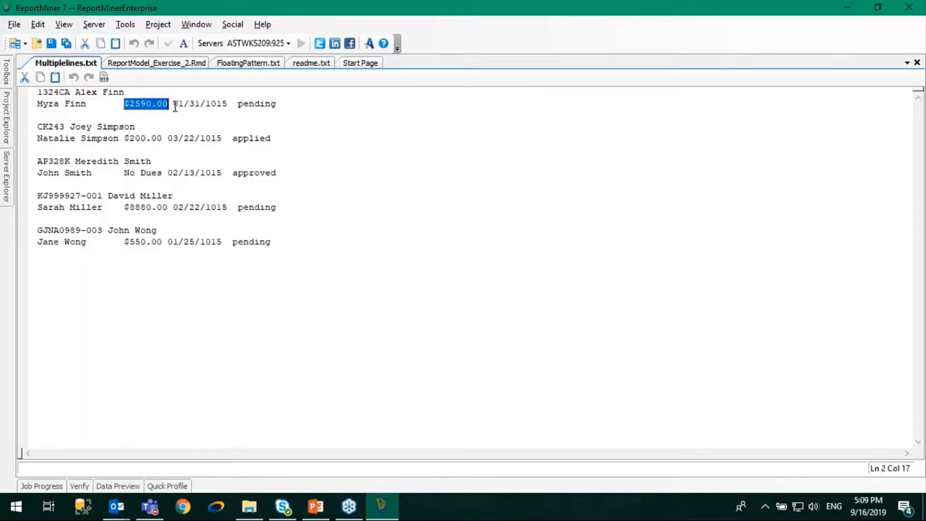
drag(174, 104, 282, 105)
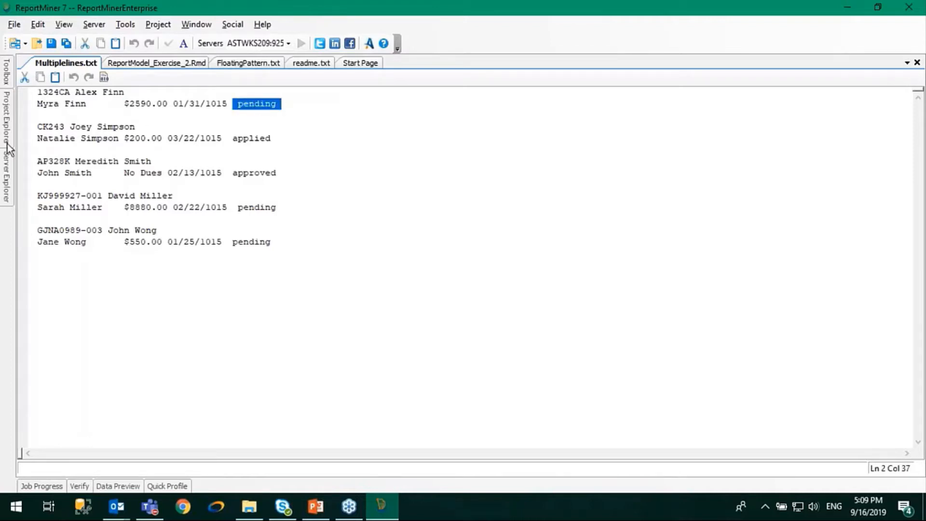
mouse_move(7, 145)
click(455, 192)
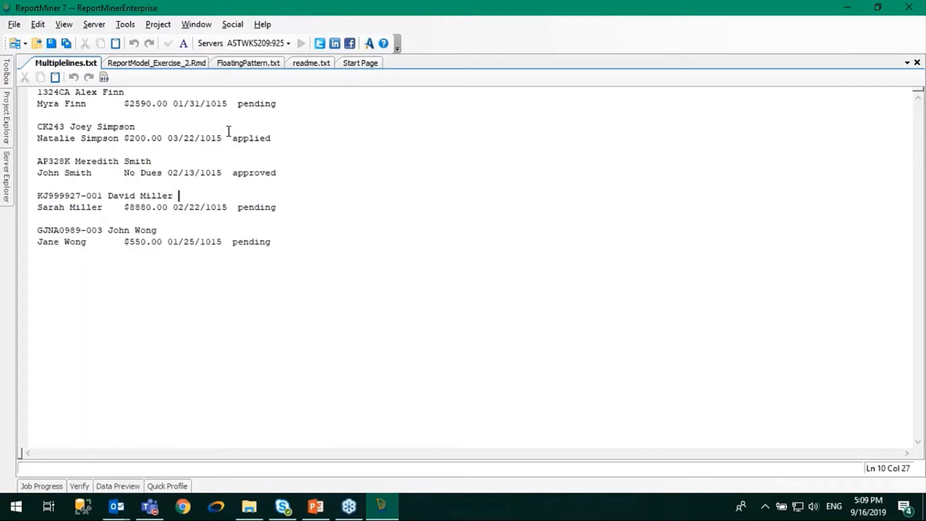
- Create a new report model from Multiplelines.txt in the MODULE_2 Exercise_3_Pattern_Count folder
click(24, 40)
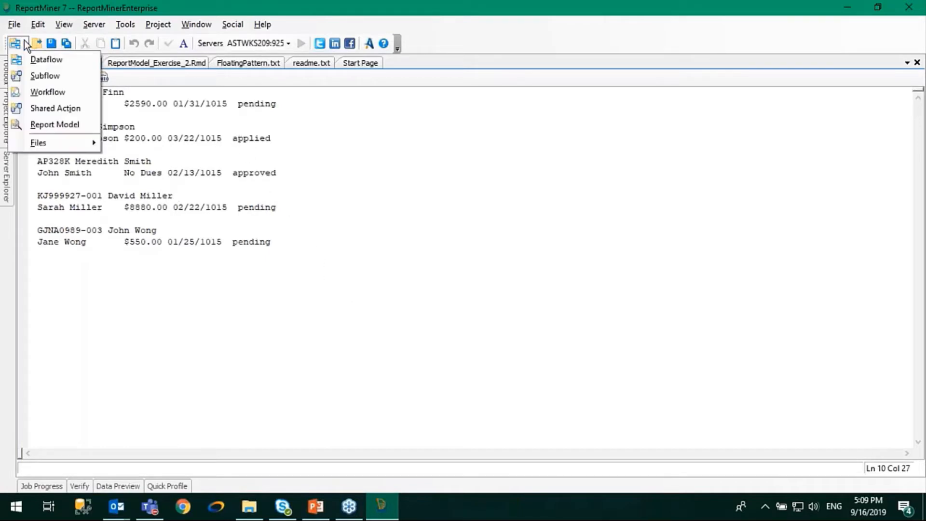
click(41, 126)
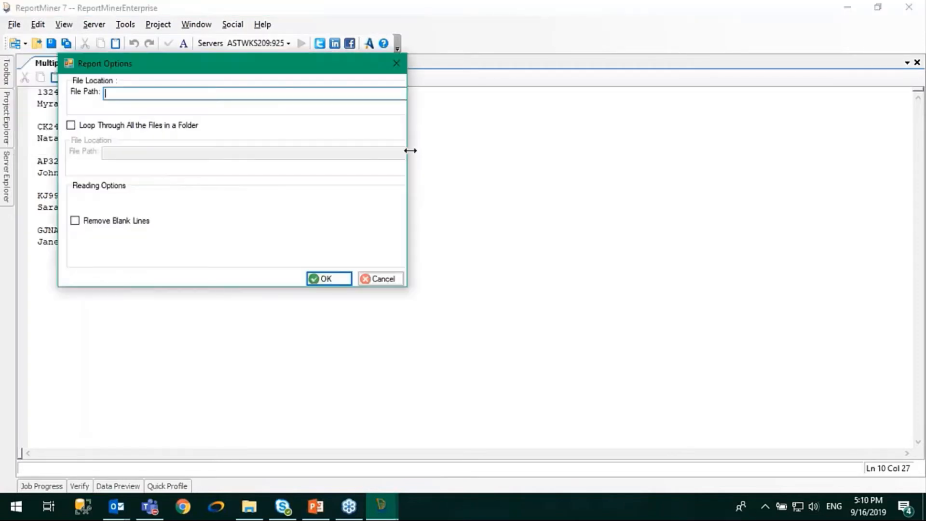
drag(408, 149, 520, 155)
click(482, 94)
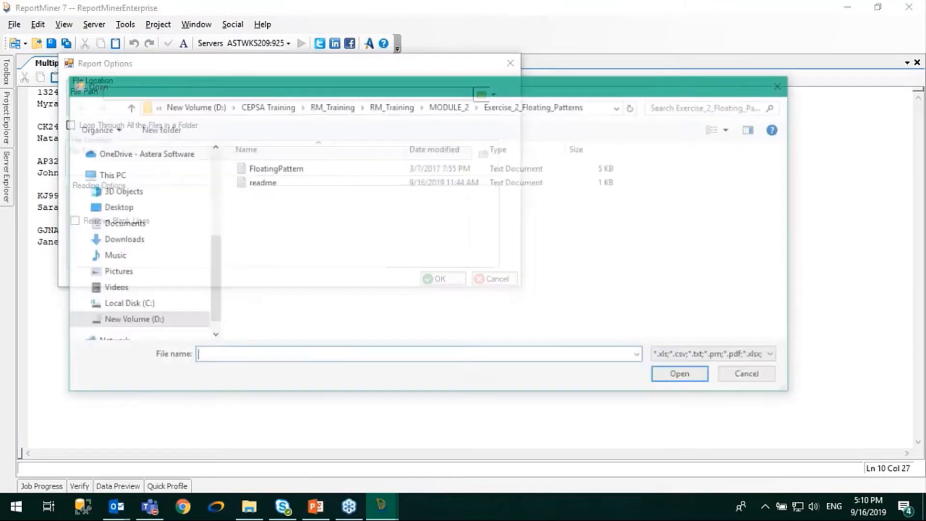
click(465, 107)
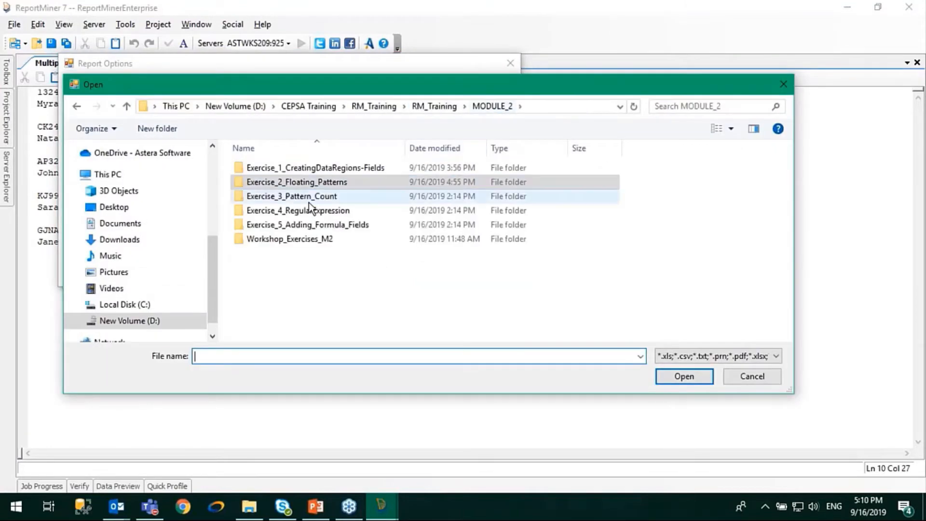
double_click(309, 198)
click(271, 169)
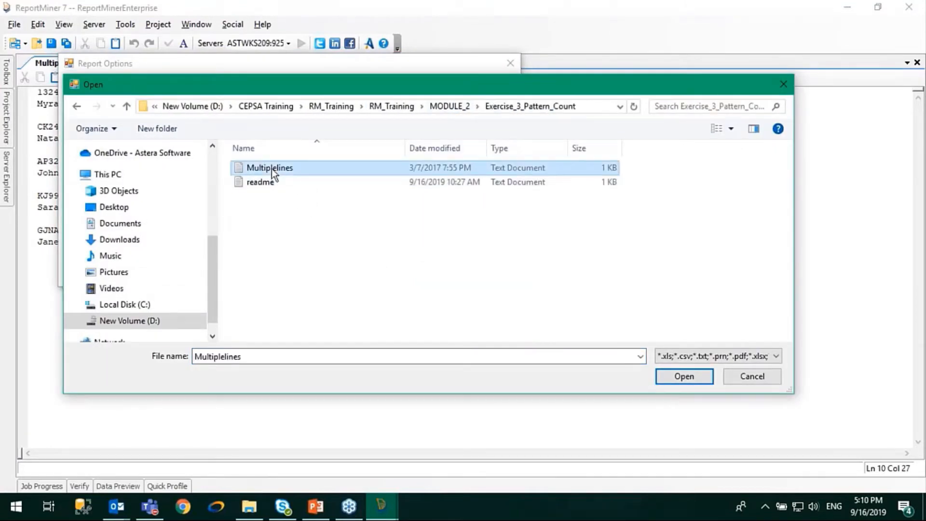
click(702, 380)
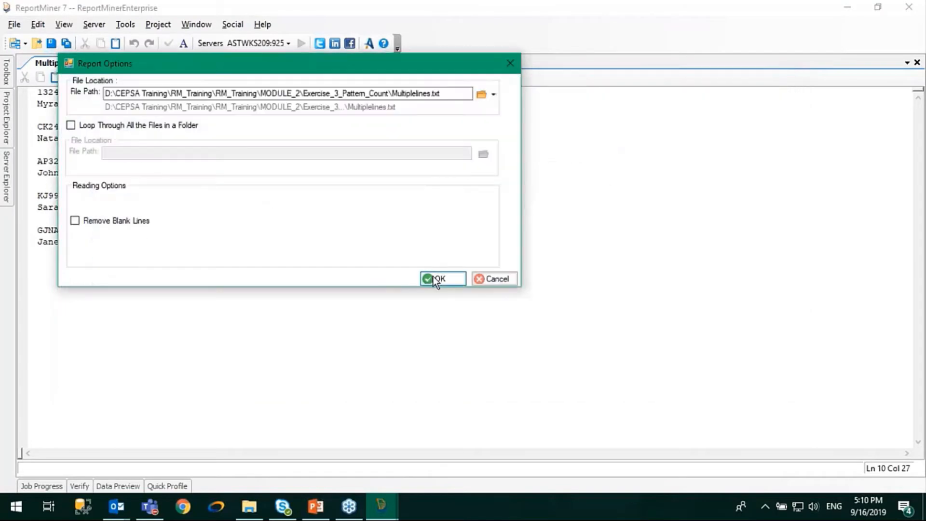
click(453, 283)
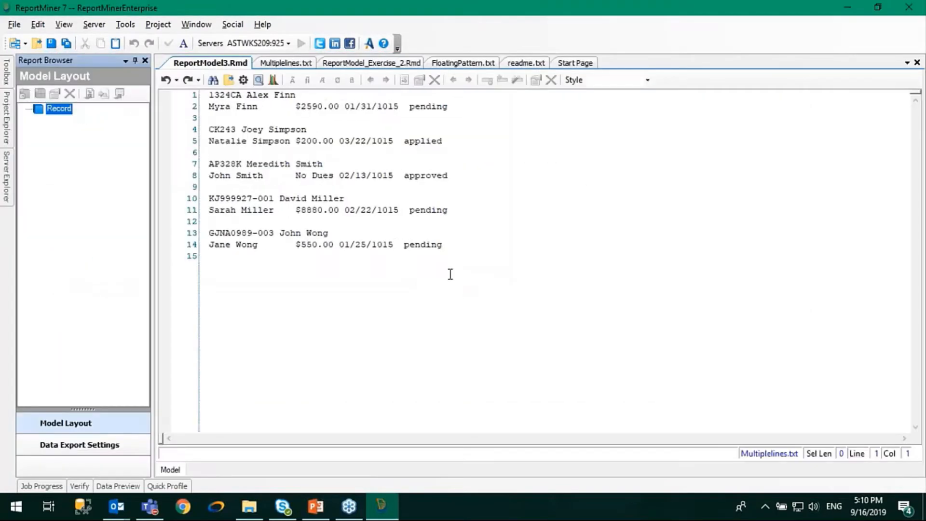
- Add a data region under the Record node of the model layout
click(307, 246)
click(237, 118)
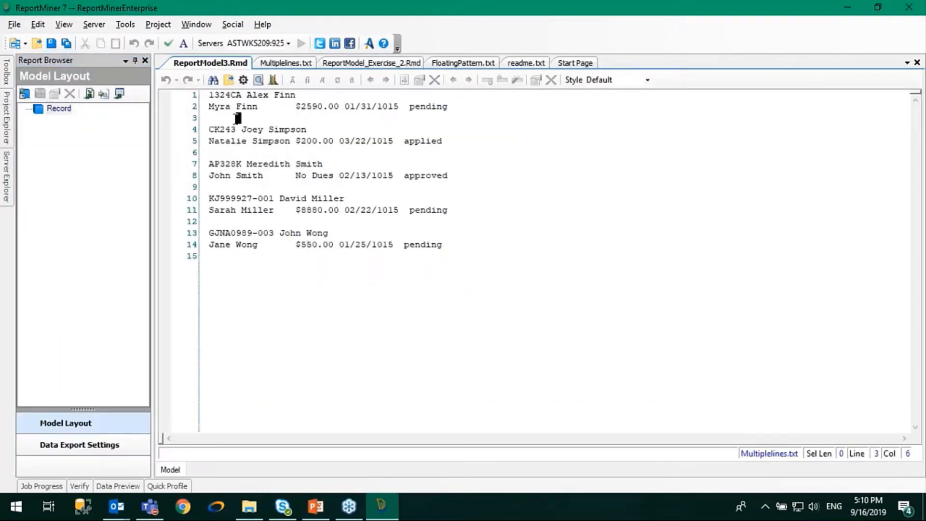
click(42, 106)
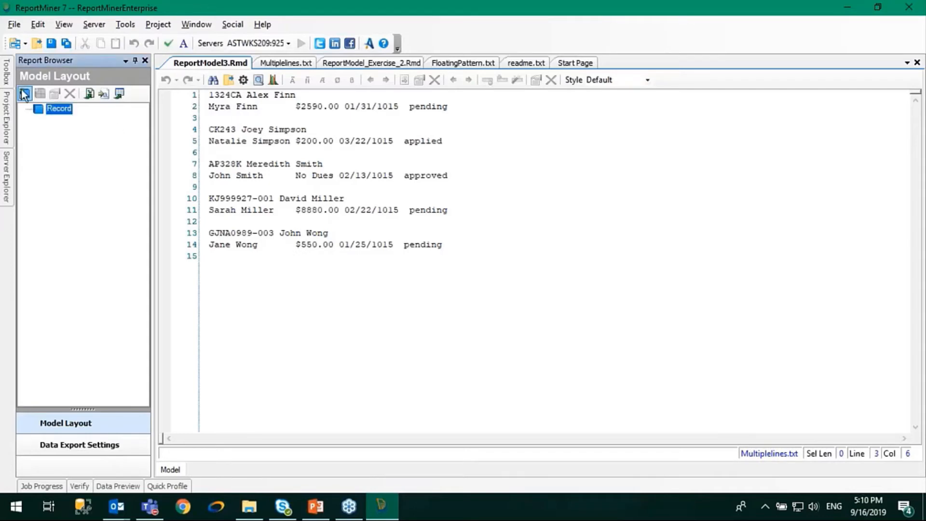
click(25, 93)
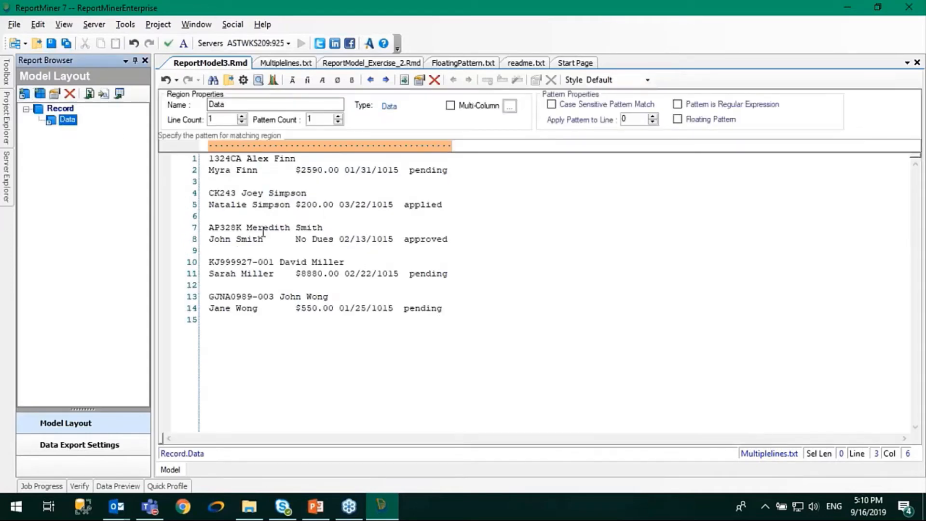
- Enter "pending" as the data region's matching pattern, aligned with the status word on line 2
click(409, 170)
drag(409, 170, 452, 170)
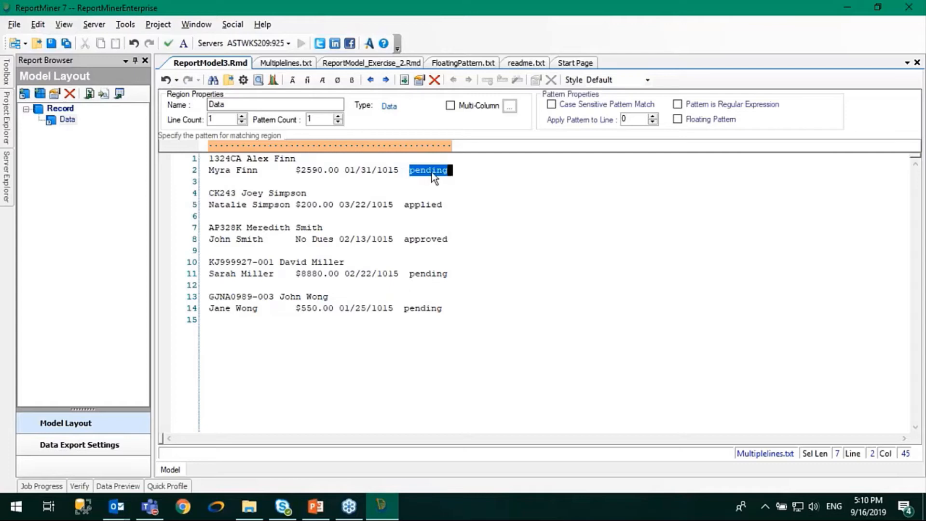
click(411, 204)
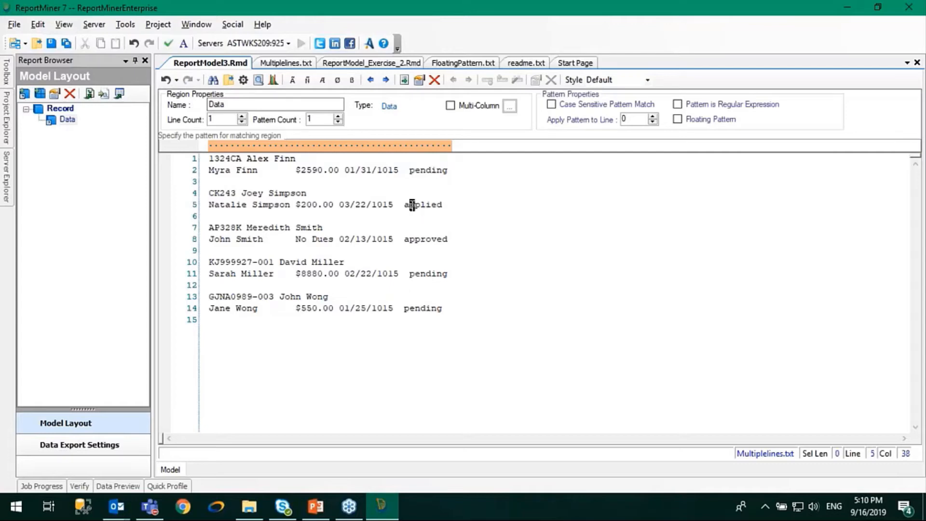
double_click(419, 239)
drag(451, 173, 209, 171)
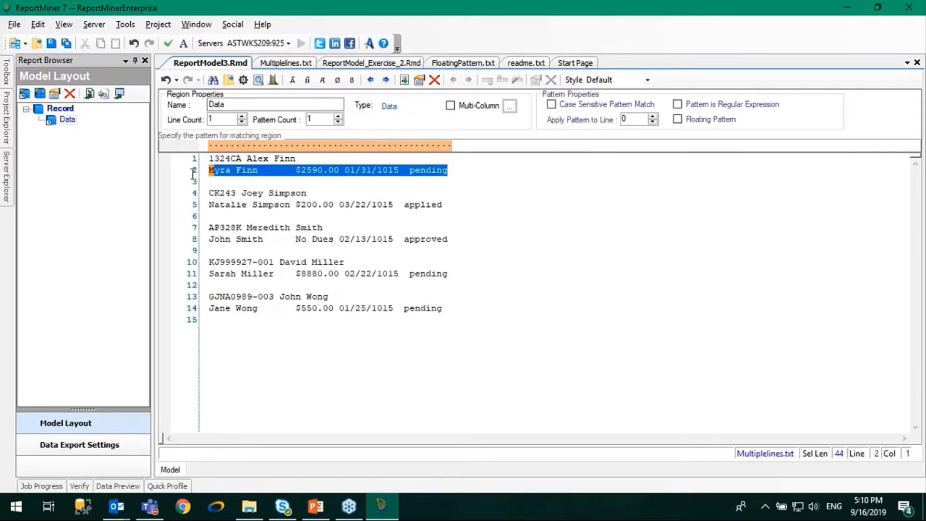
click(417, 146)
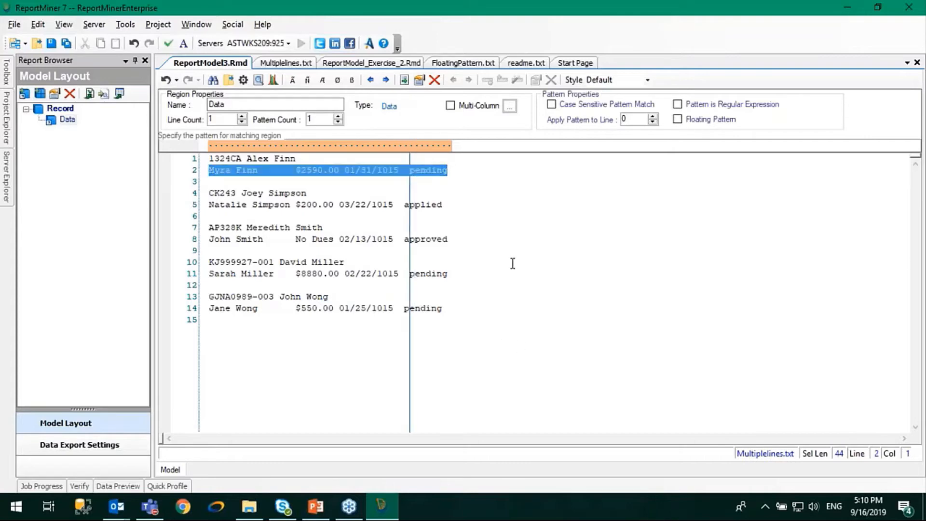
click(454, 262)
click(413, 143)
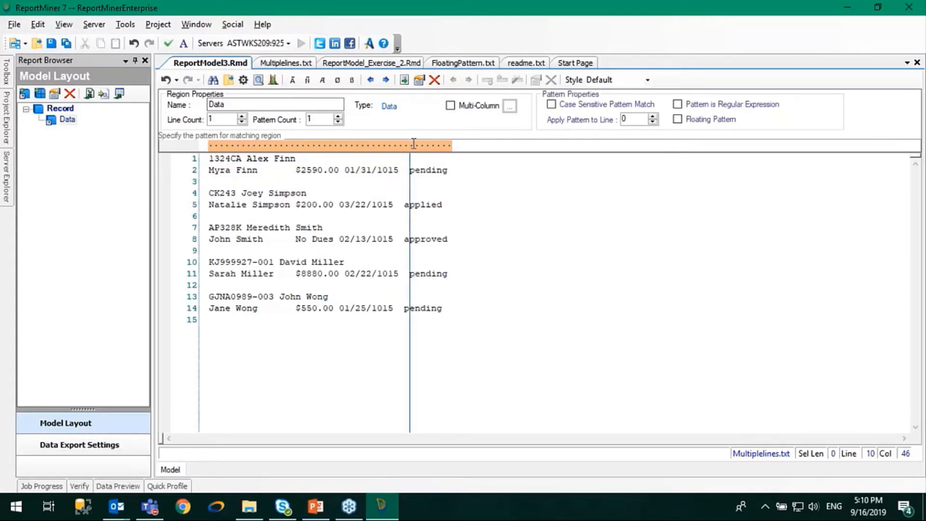
text(pending)
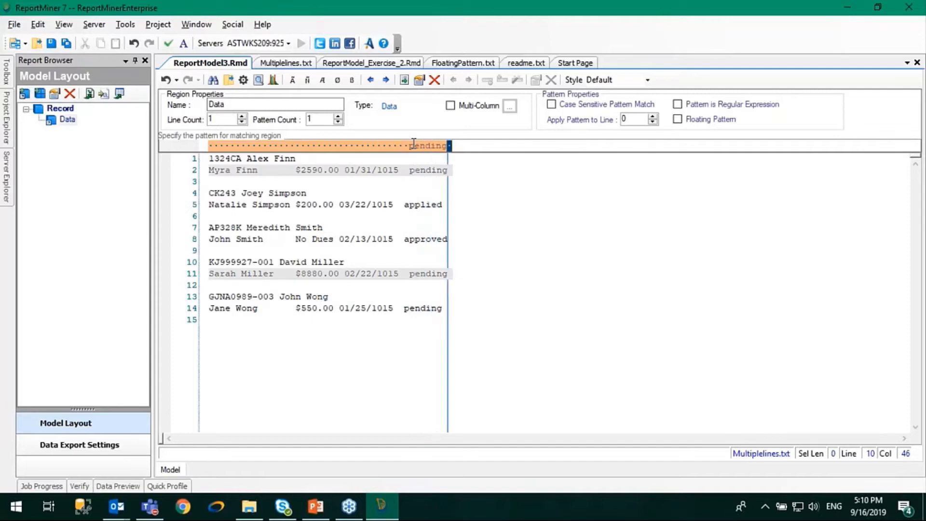
- Set the data region's line count to 2 and apply its pattern to line 1
click(243, 171)
click(250, 275)
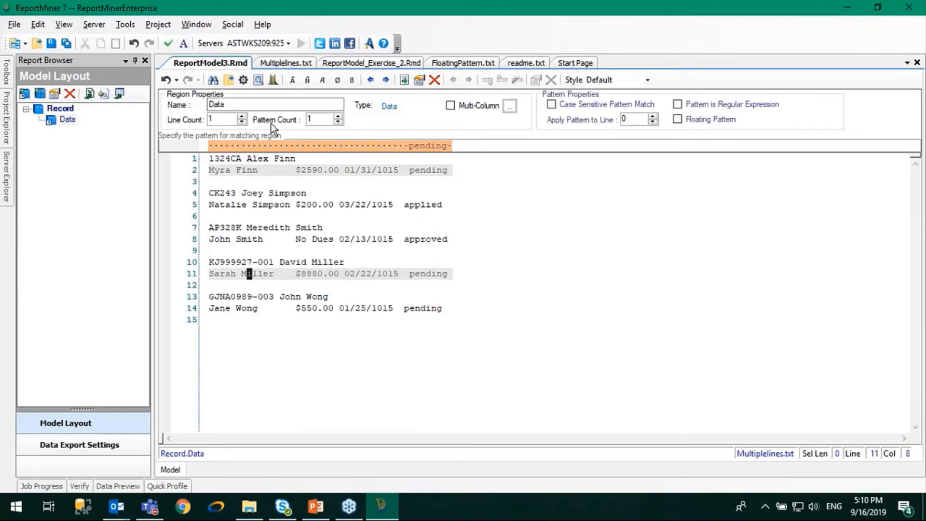
click(242, 117)
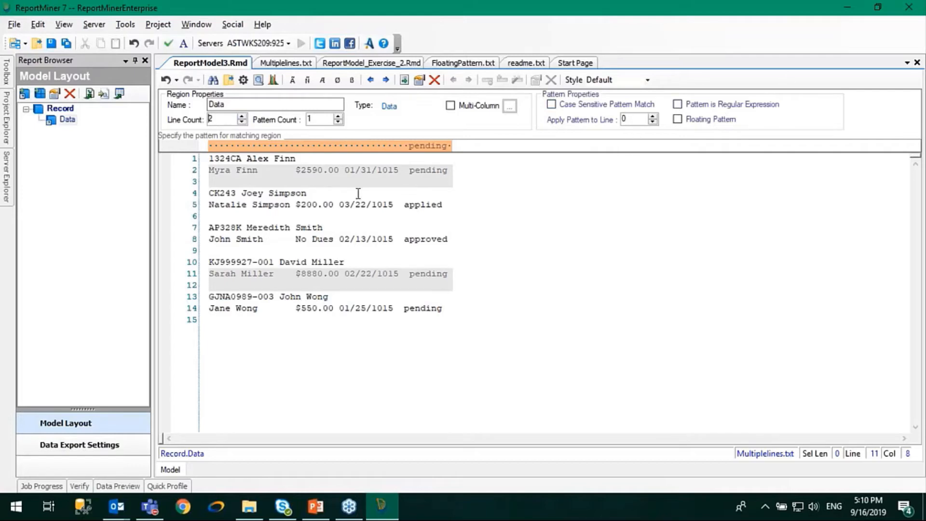
double_click(413, 170)
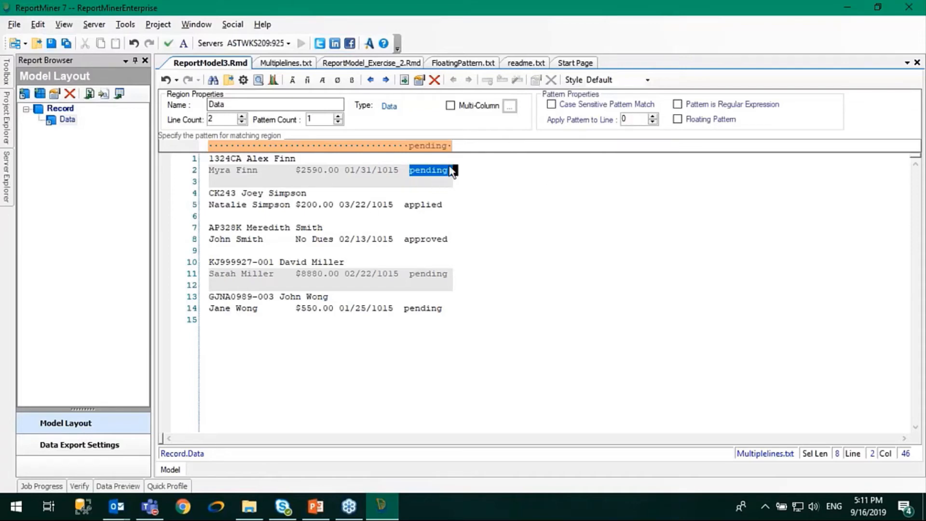
click(652, 117)
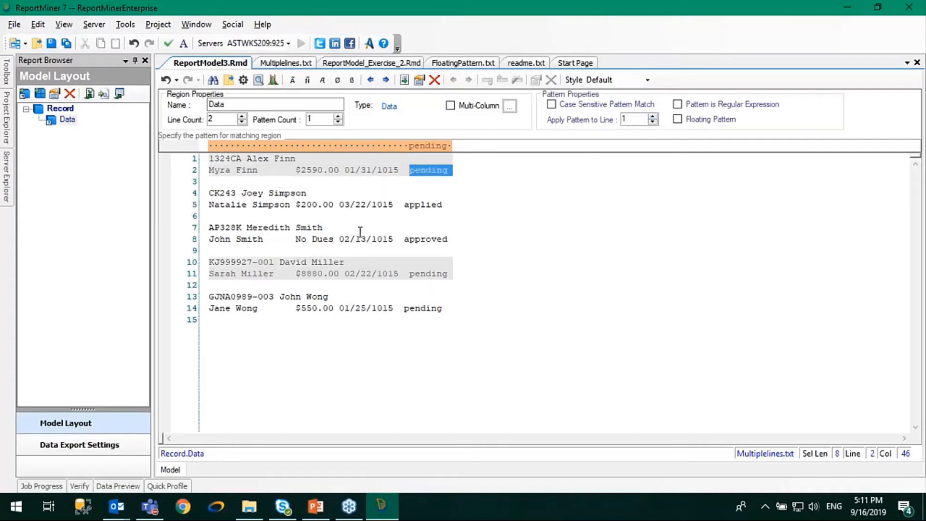
click(379, 169)
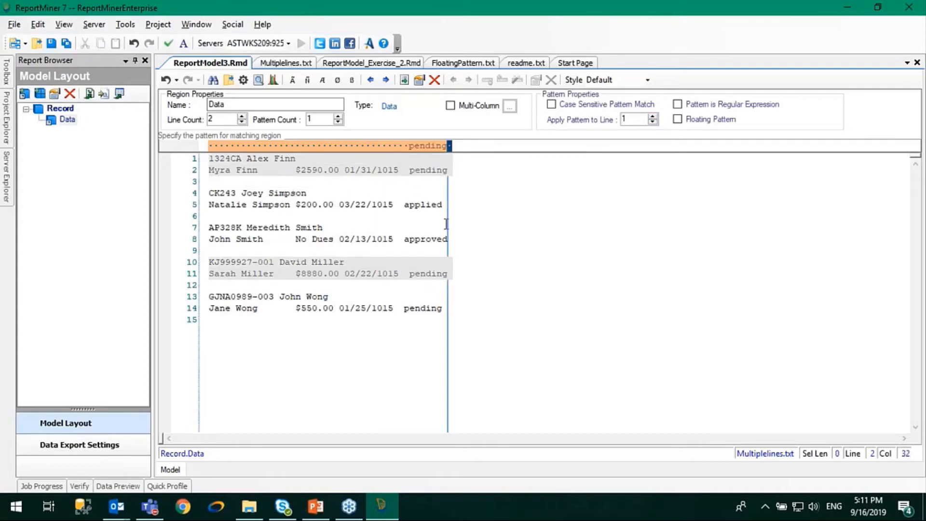
- Make the "pending" pattern floating to cover the shifted status word in the last record
drag(404, 308, 450, 310)
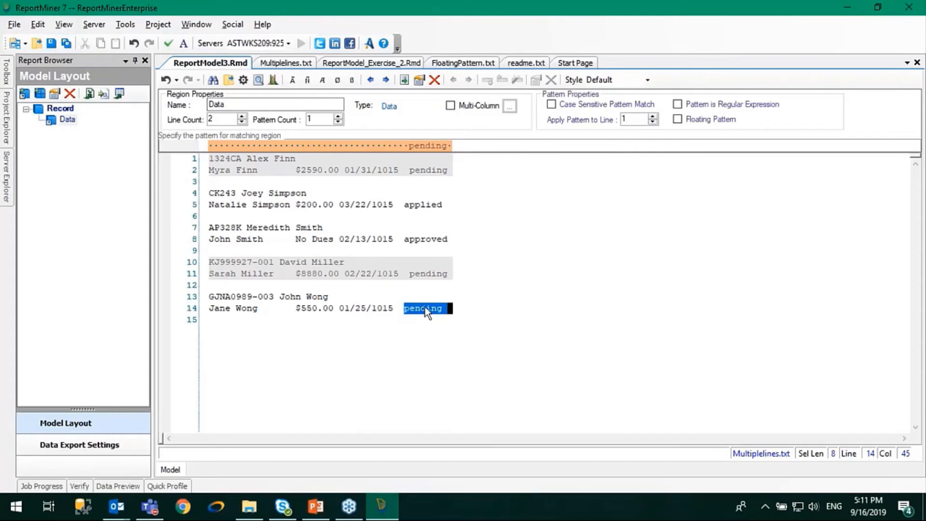
click(639, 293)
click(677, 119)
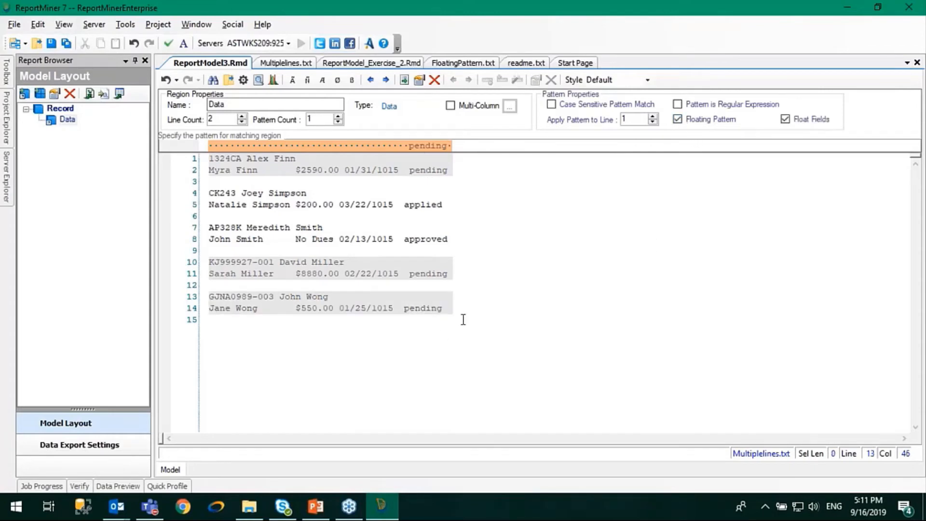
drag(210, 300, 476, 314)
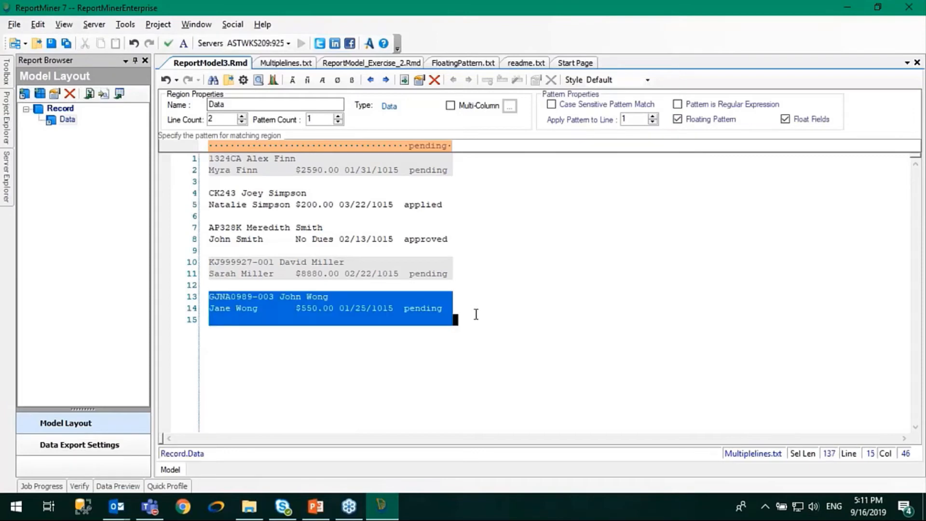
click(477, 314)
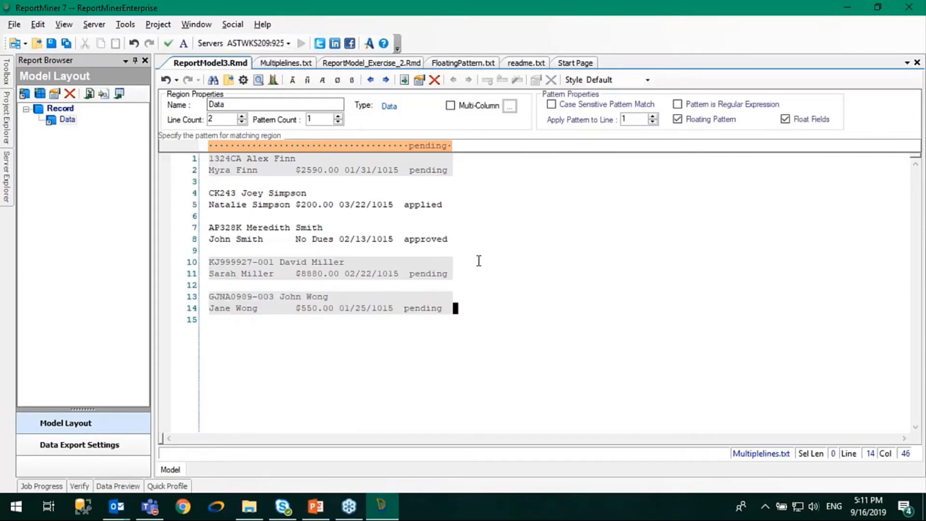
- Set the data region's pattern count to 2
right_click(267, 193)
click(432, 206)
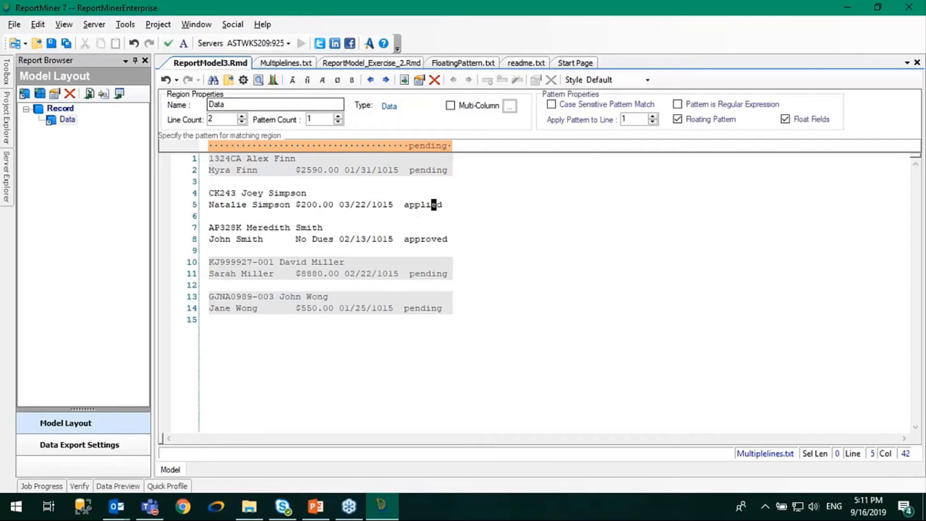
click(338, 117)
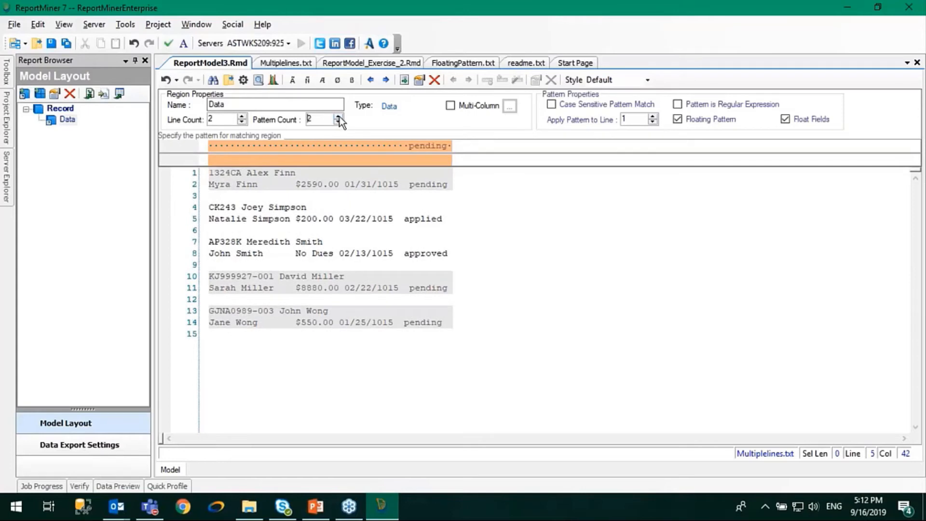
- Enter "applied" as the second matching pattern, aligned with the status word on line 5
click(407, 156)
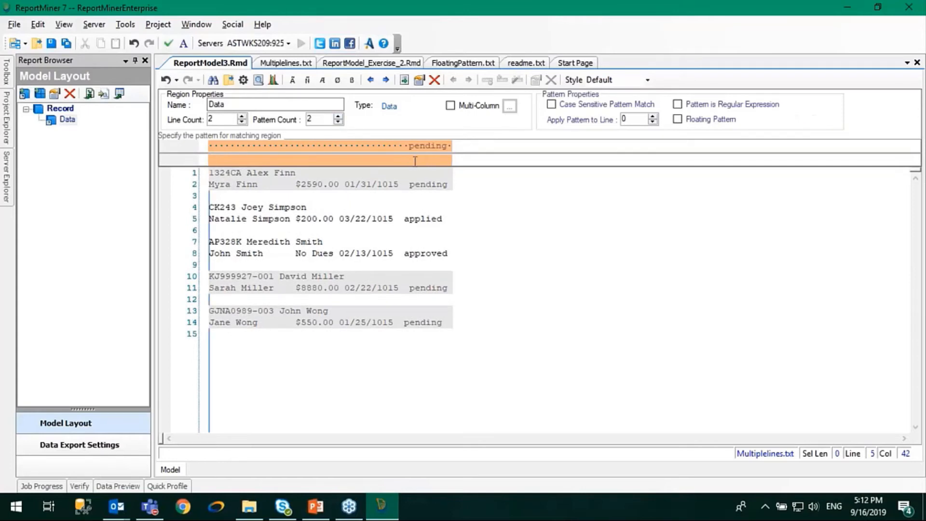
click(414, 160)
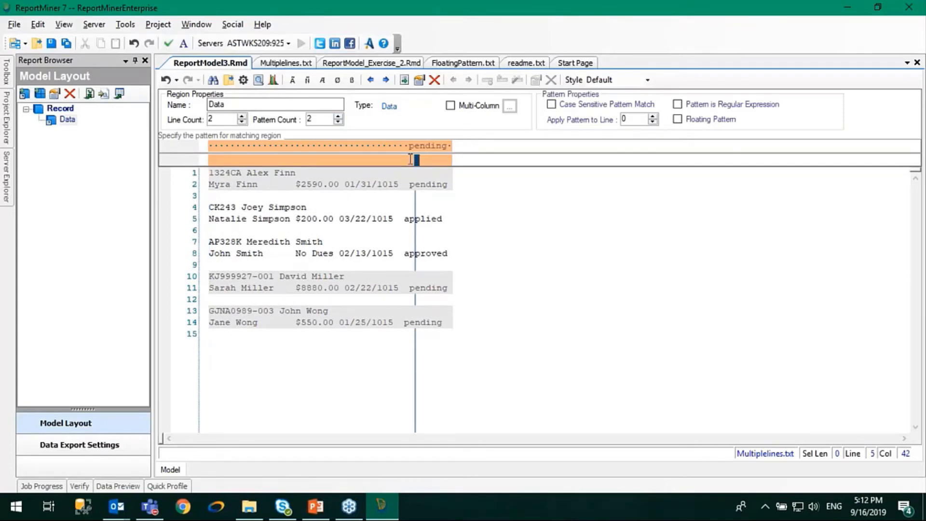
click(409, 160)
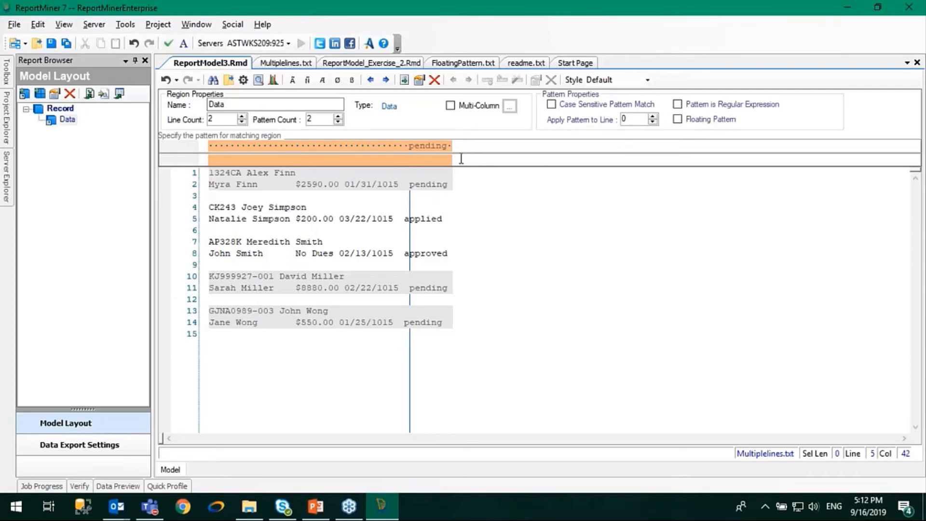
click(404, 147)
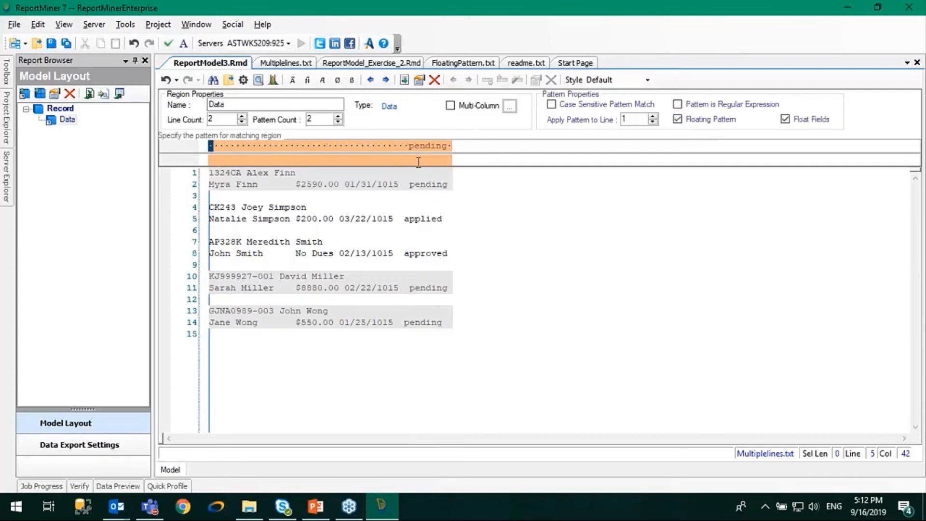
click(419, 161)
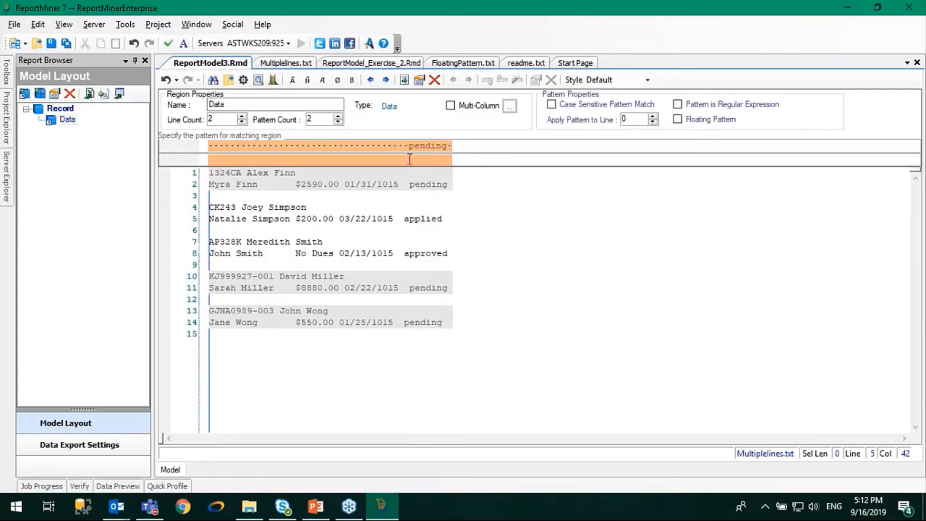
click(410, 159)
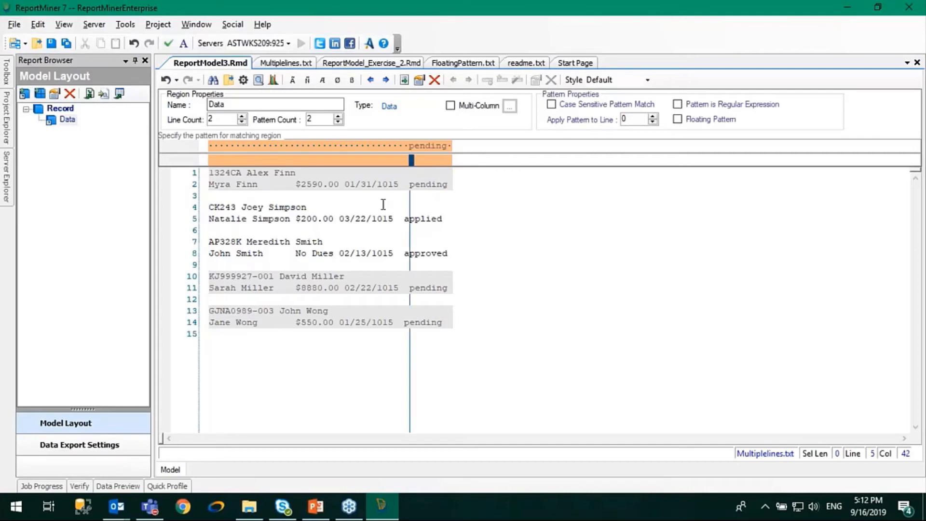
text(a)
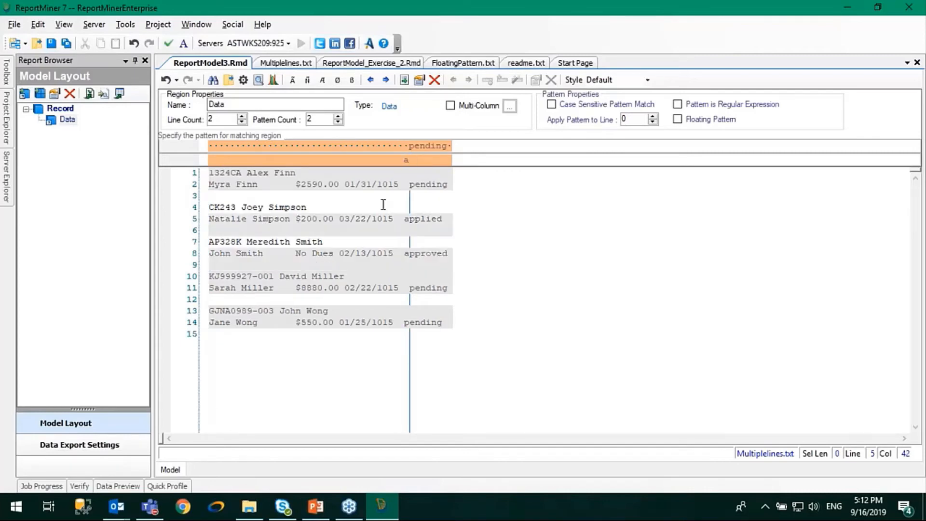
text(pp)
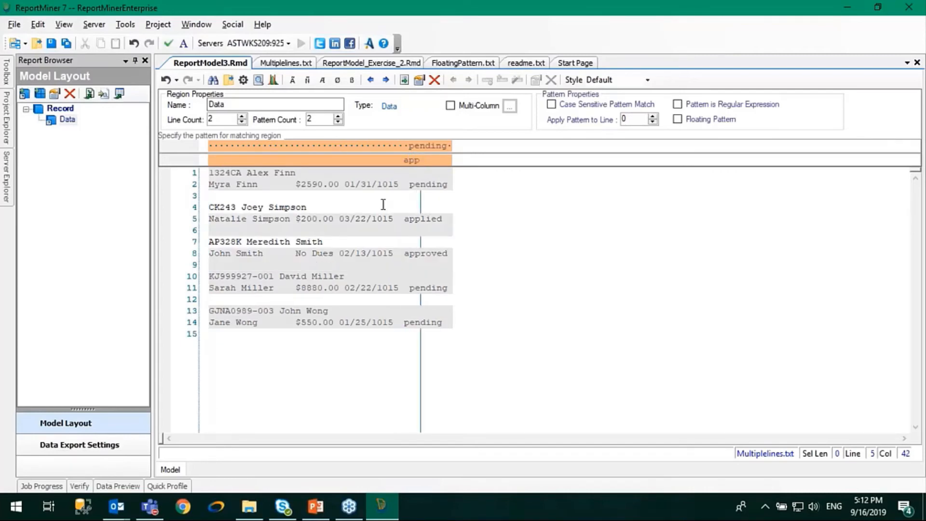
text(lied)
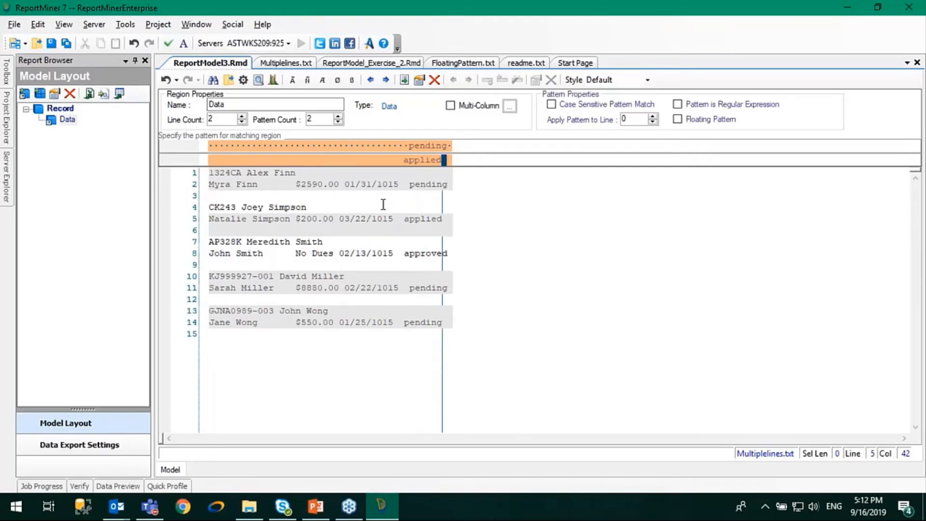
- Shorten the second pattern to "app" to cover both the applied and approved records
key(BackSpace)
key(BackSpace)
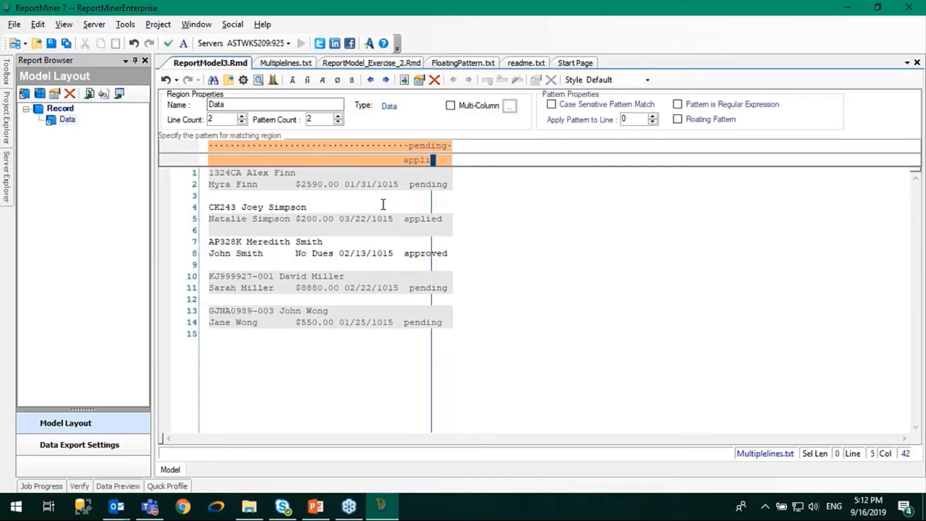
key(BackSpace)
key(BackSpace)
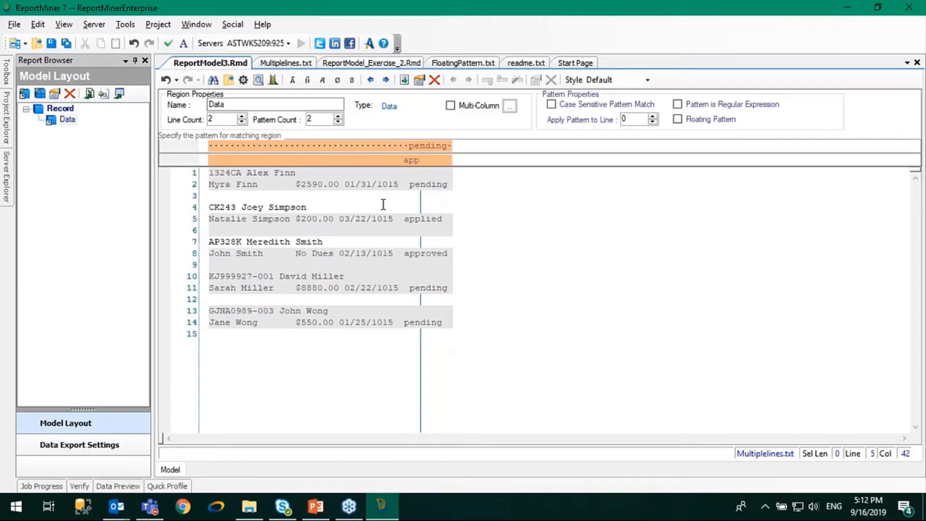
- Apply the "app" pattern to line 1 of the region
click(334, 253)
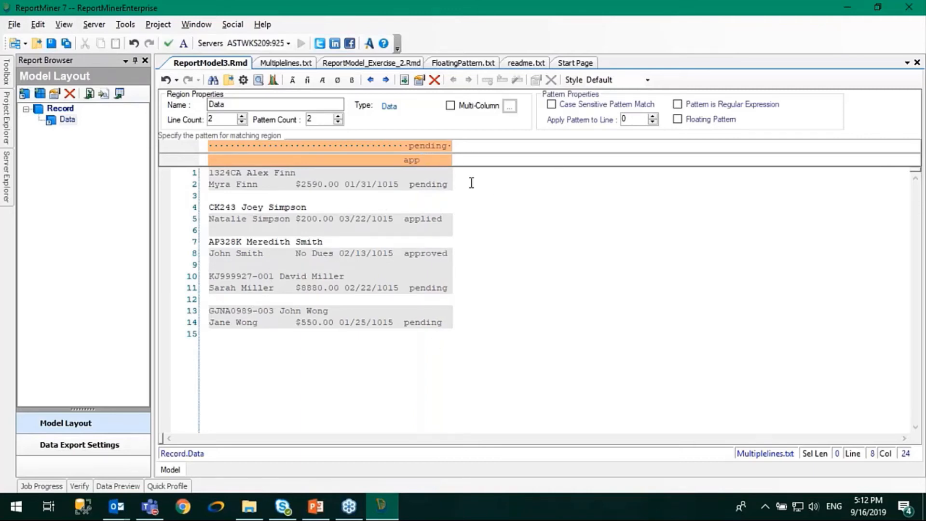
click(653, 117)
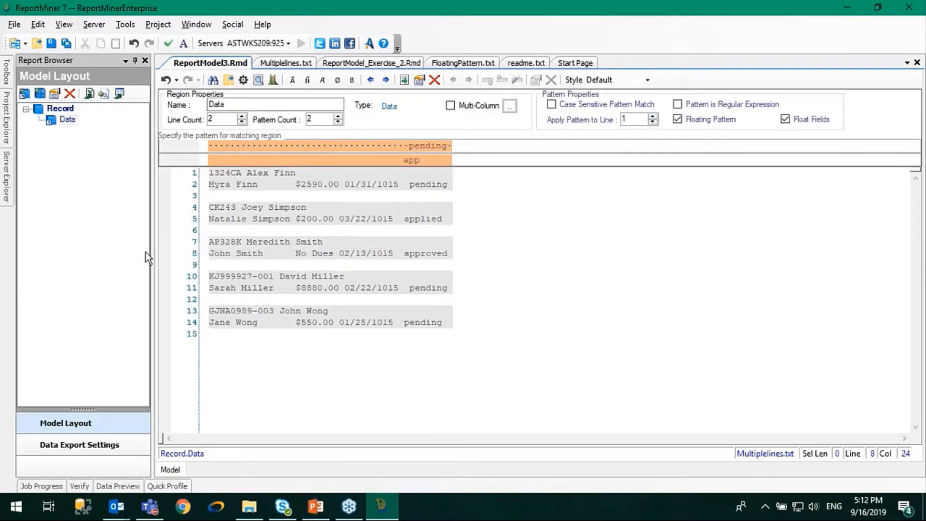
click(424, 163)
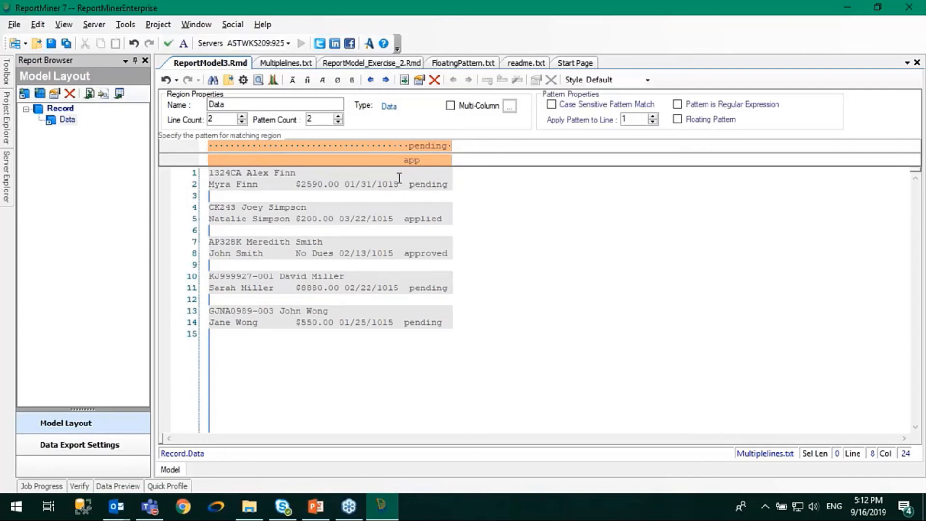
- Add an 18-character data field over the ID and name on the first line of the first record
drag(407, 185, 454, 181)
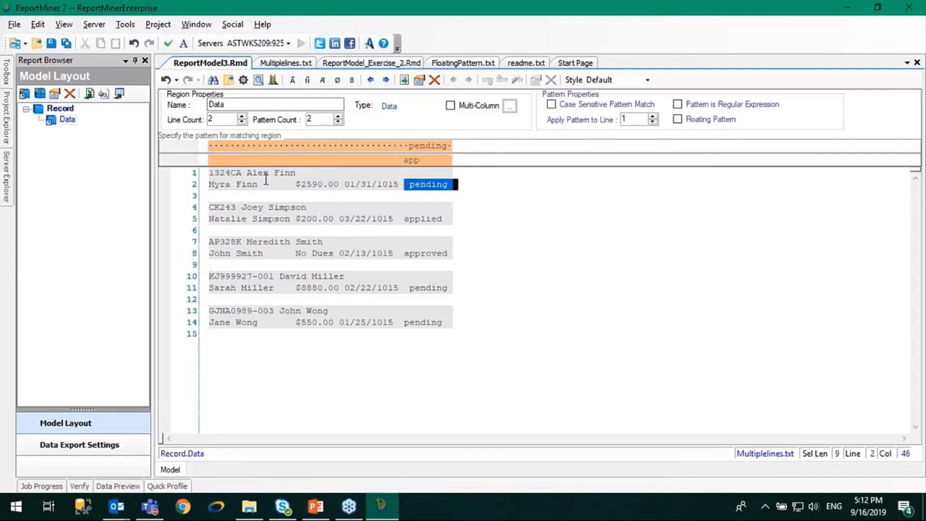
drag(307, 173, 202, 173)
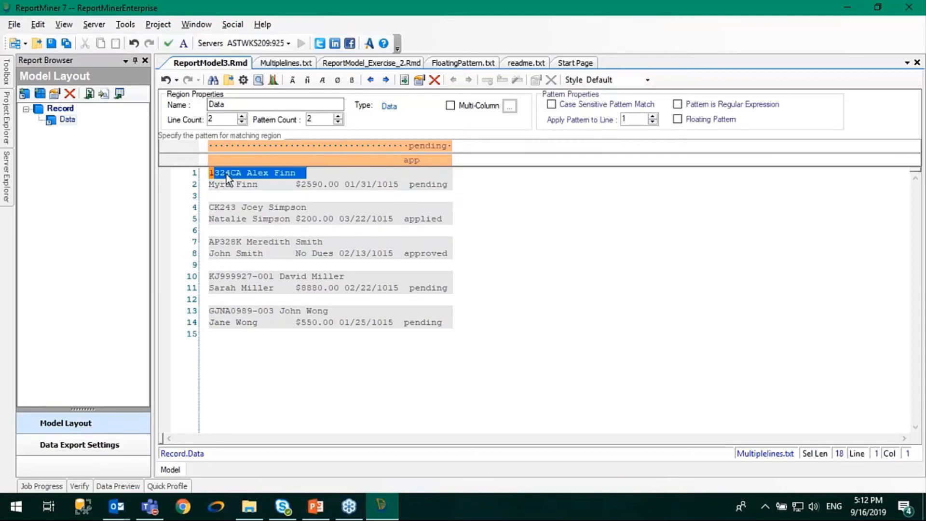
right_click(226, 174)
click(248, 181)
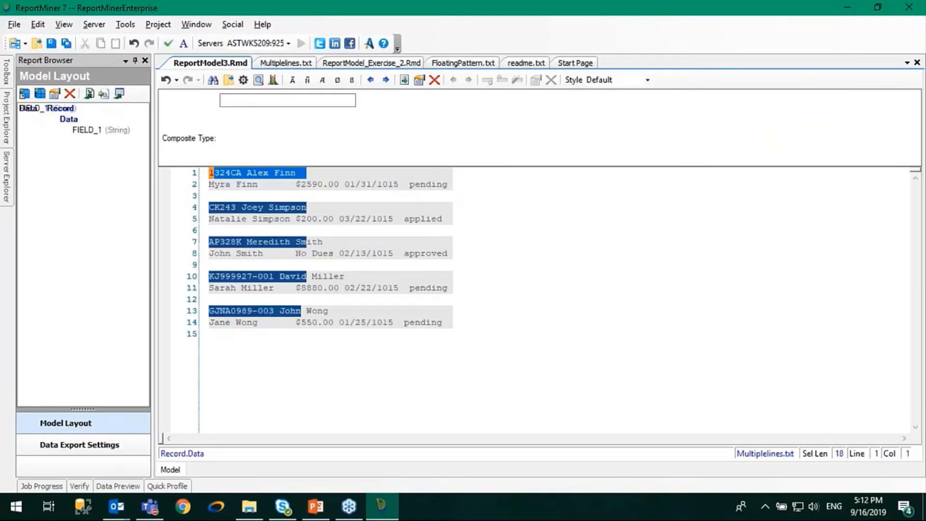
- Name the new first-line field ID_Name
text(Code)
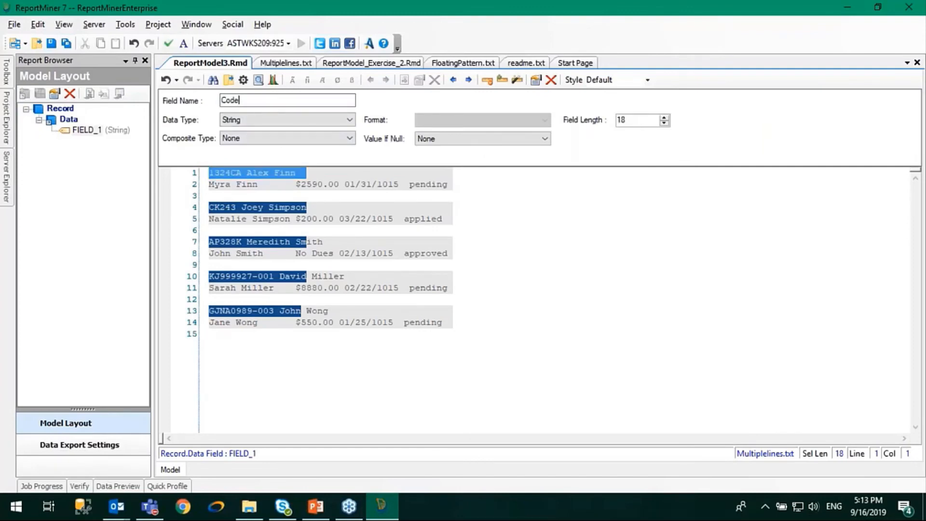
key(BackSpace)
key(BackSpace)
key(BackSpace)
text(ID_Nma)
key(BackSpace)
key(BackSpace)
text(a)
click(233, 219)
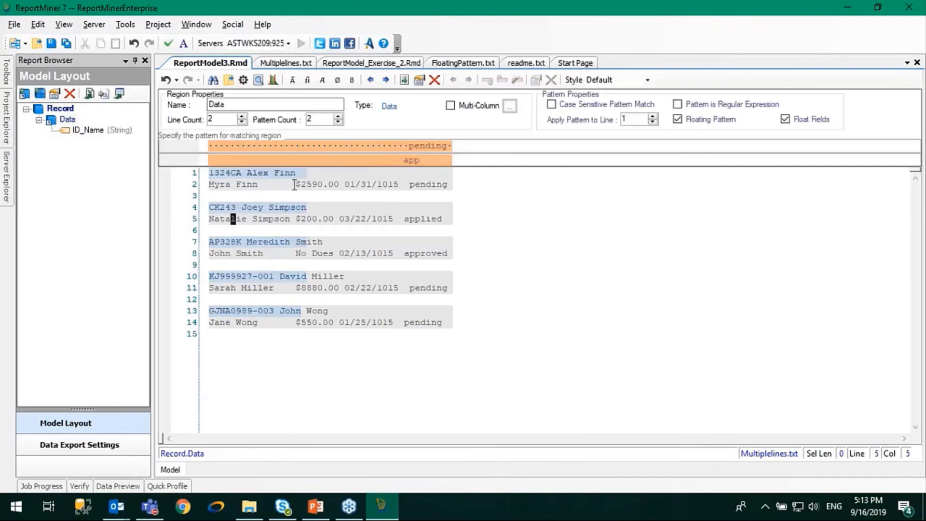
- Add a data field named Name2 over the name on the record's second line and extend its length to 15
drag(285, 185, 209, 187)
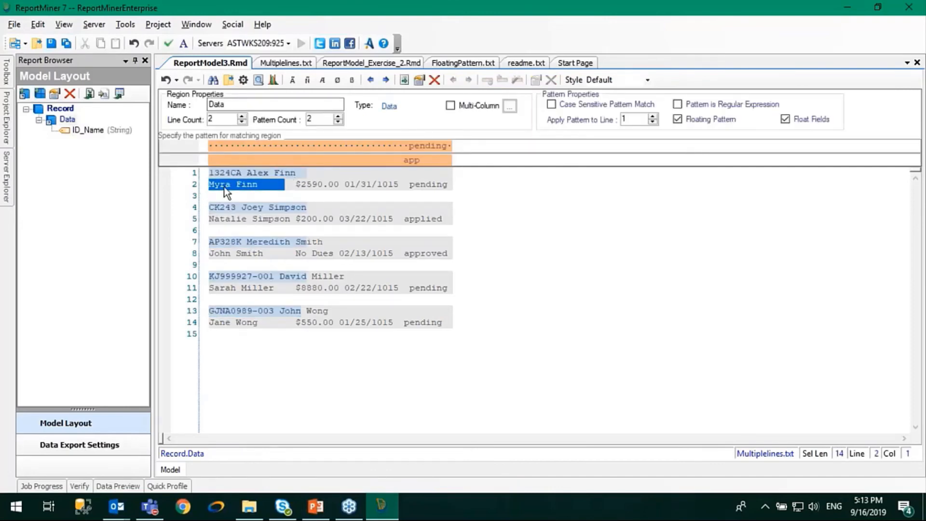
right_click(227, 193)
click(261, 200)
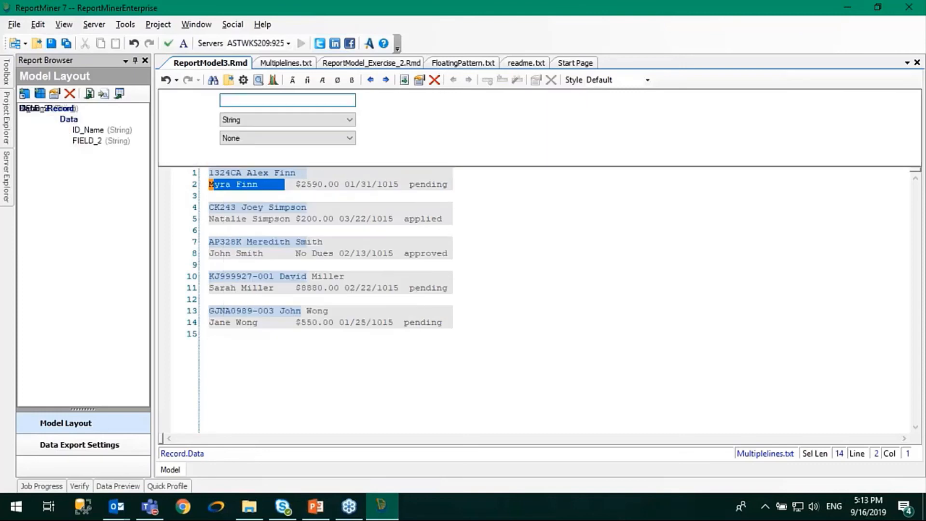
double_click(268, 97)
text(Name)
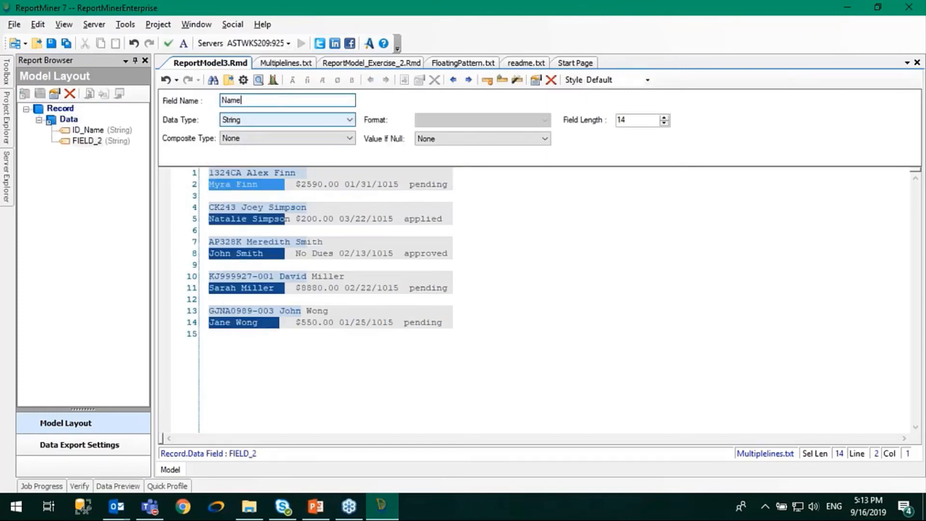
text(2)
click(277, 219)
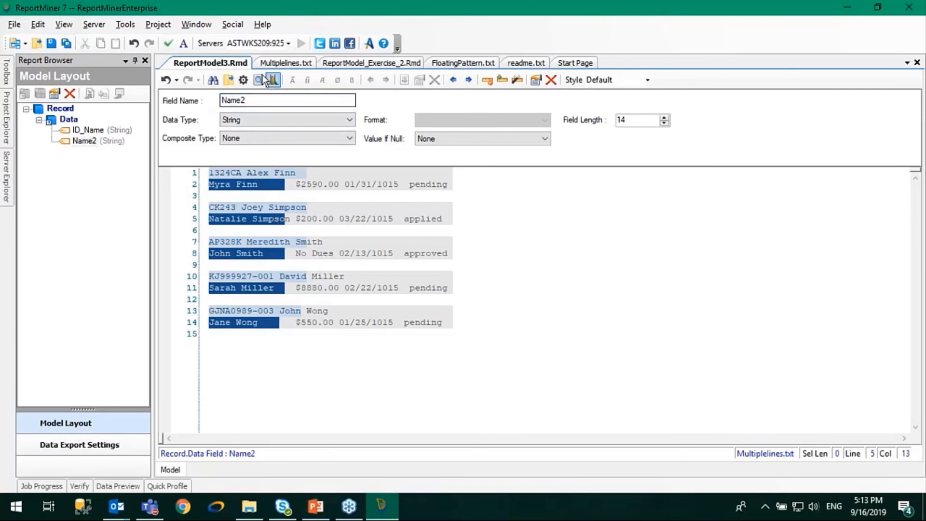
click(502, 80)
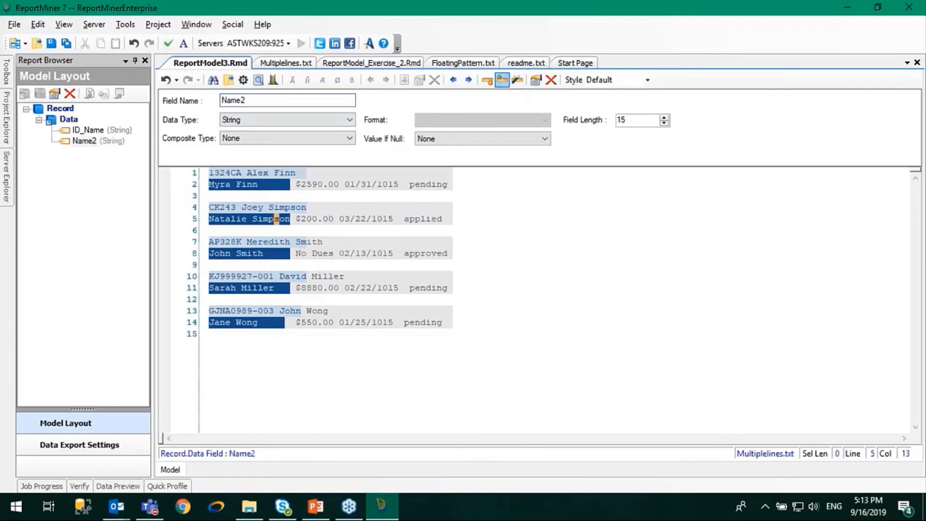
click(331, 265)
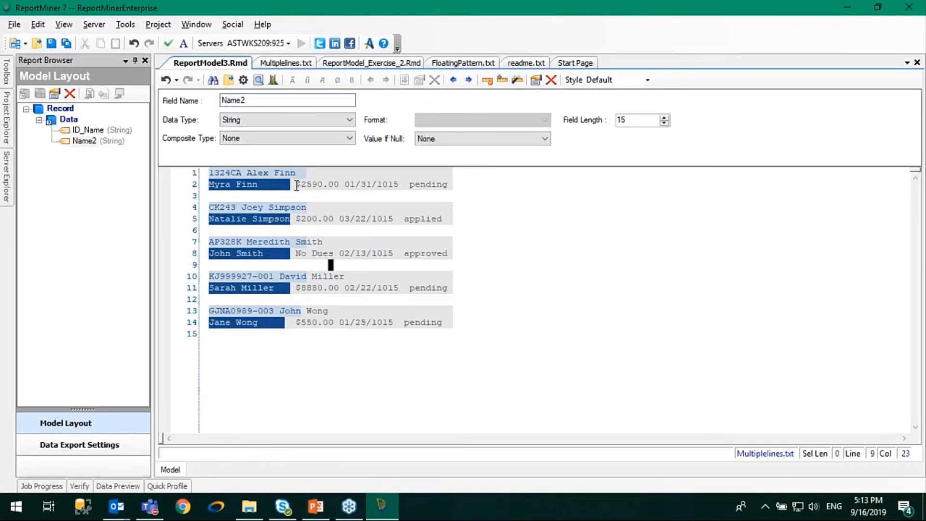
- Add a 9-character data field named Dues over the dollar amount on line 2
drag(294, 184, 341, 184)
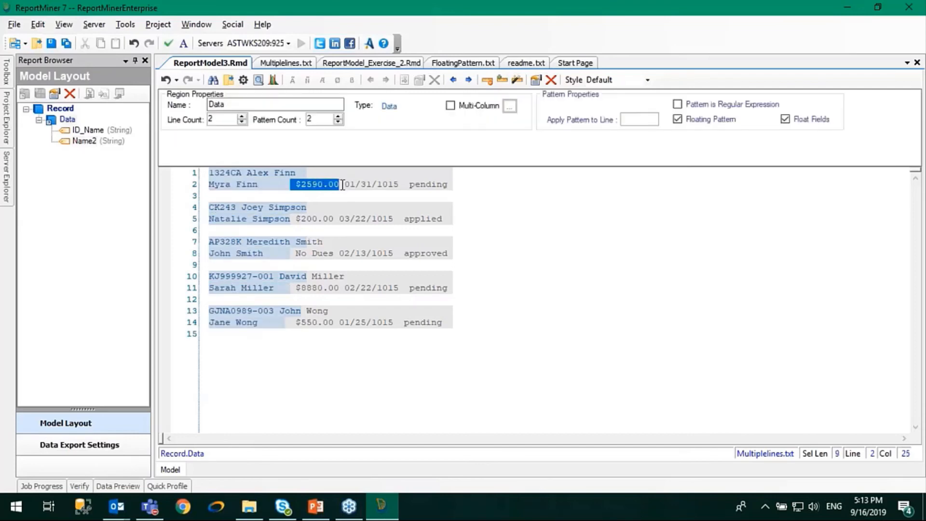
right_click(334, 188)
click(383, 194)
click(265, 100)
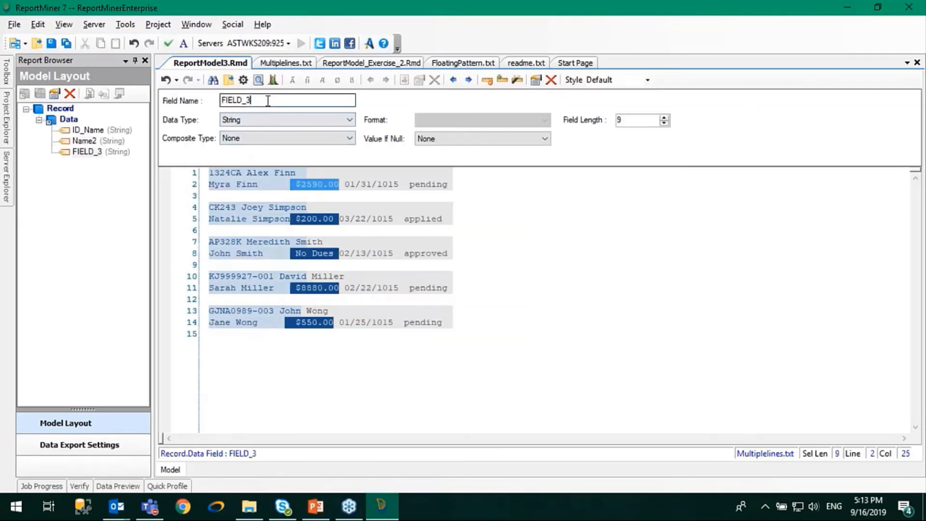
key(ctrl+a)
text(Dues)
- Add a data field named Date over the date on line 2 and shorten its length to 11
drag(340, 184, 411, 183)
right_click(395, 185)
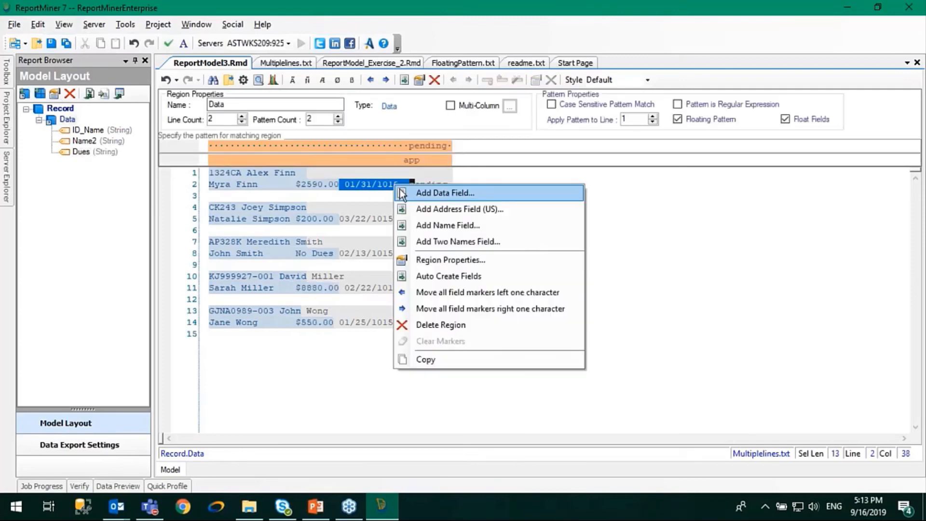
click(404, 193)
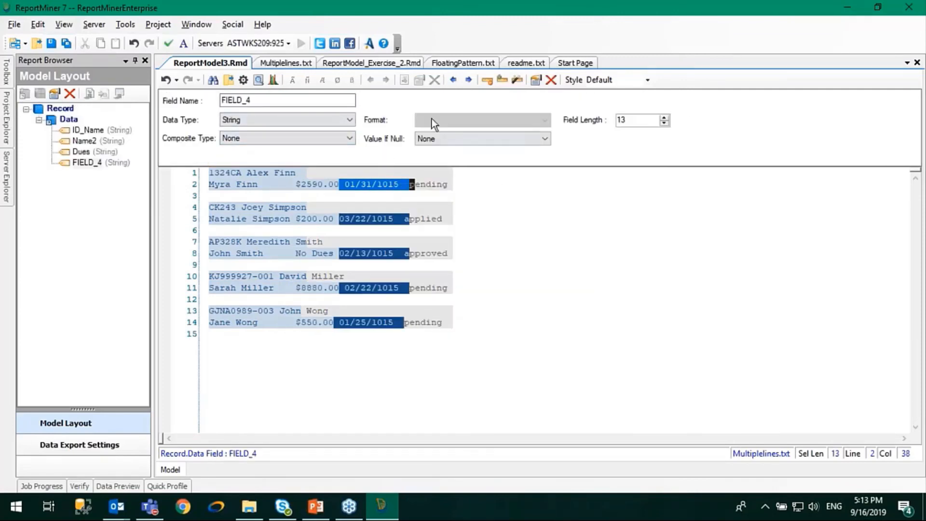
click(488, 81)
click(492, 82)
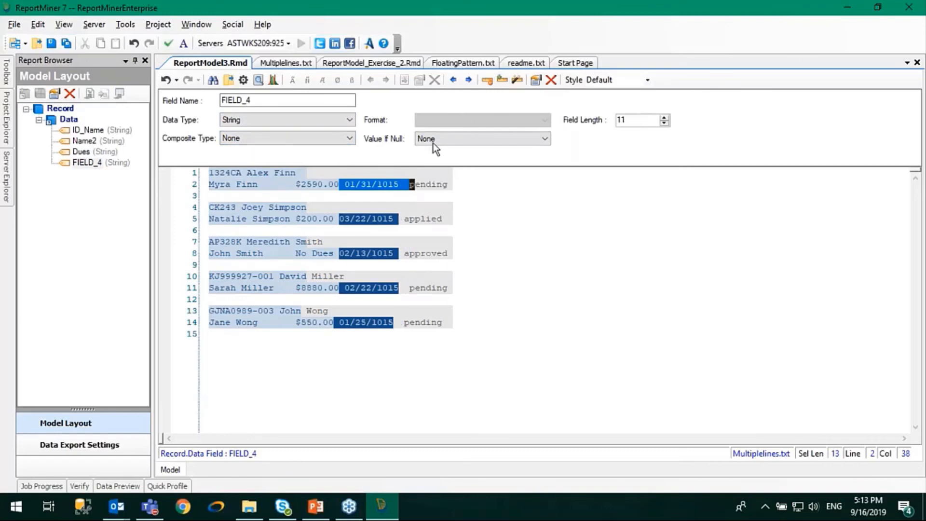
double_click(268, 100)
text(Date)
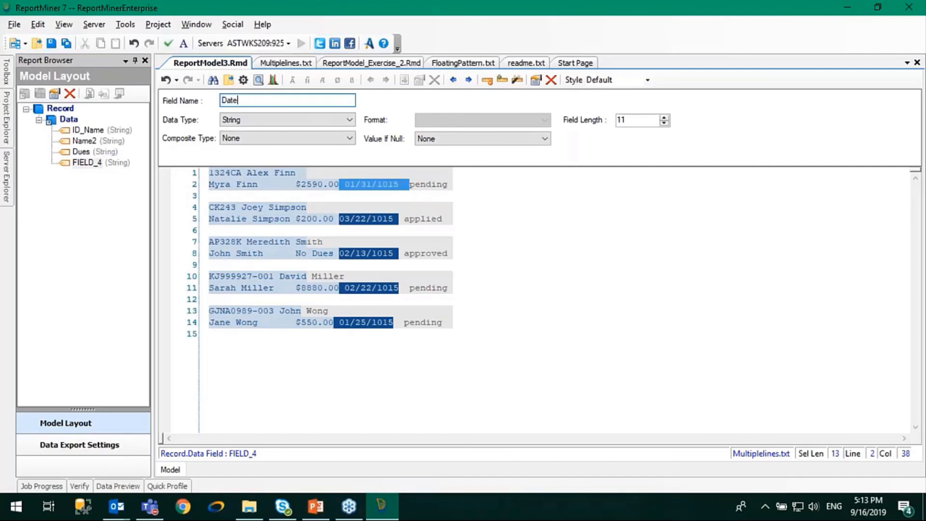
click(578, 290)
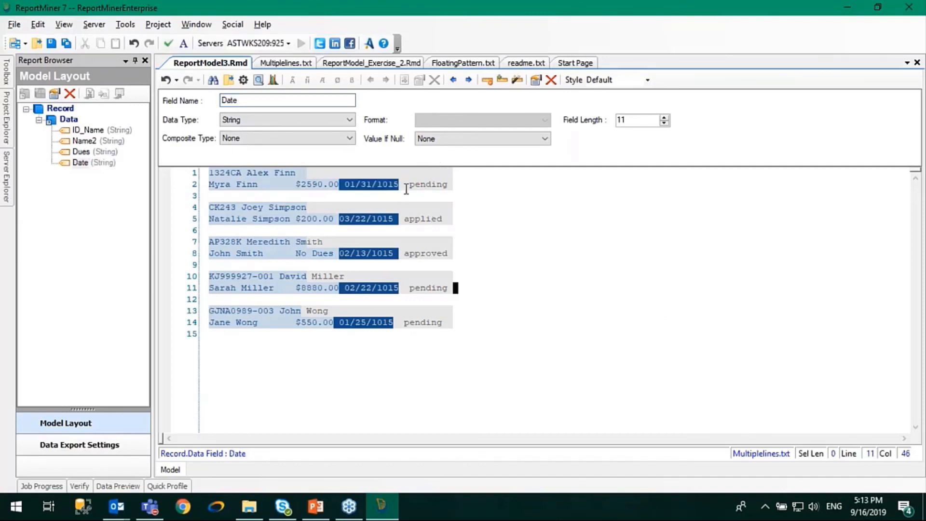
- Add a 9-character data field named Status over the status word on line 2
drag(405, 185, 471, 183)
right_click(441, 187)
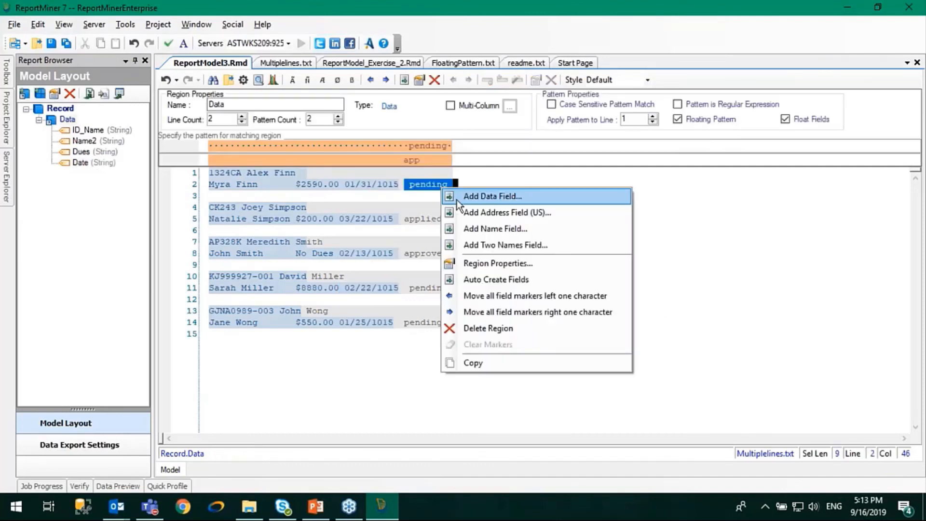
click(463, 195)
double_click(266, 99)
text(Sta)
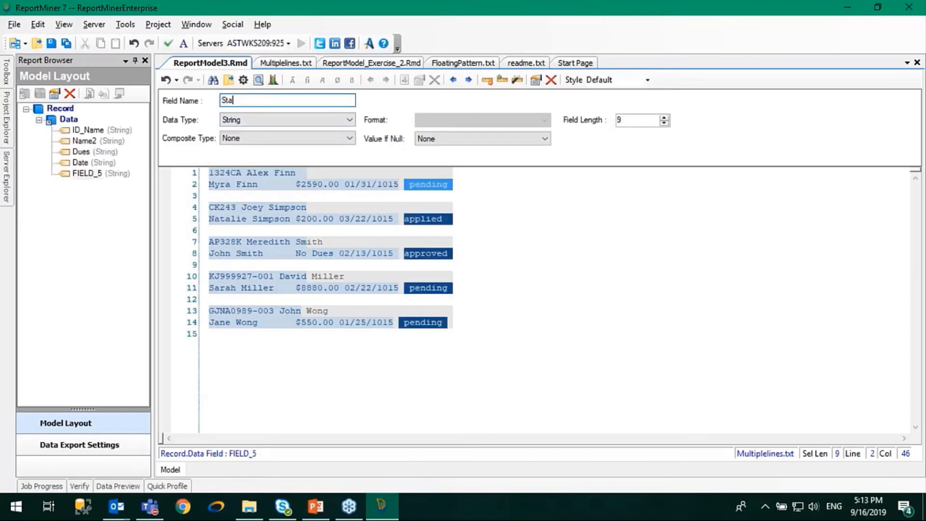
text(tus)
click(366, 379)
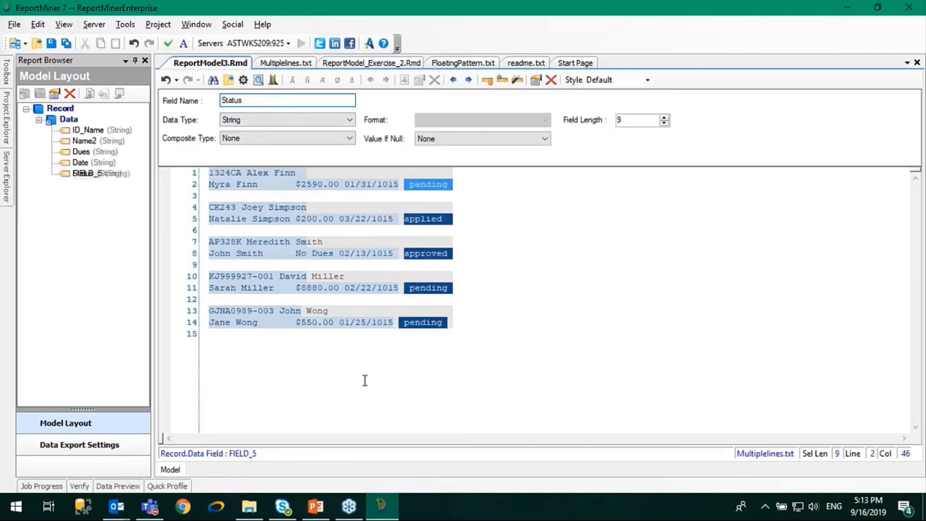
- Preview the extracted data and widen the ID_Name column
click(259, 80)
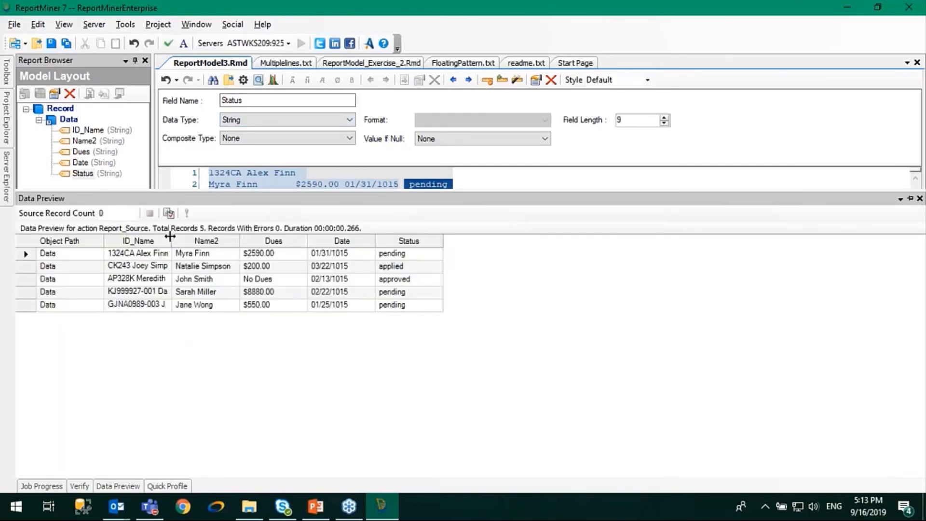
drag(170, 236, 184, 236)
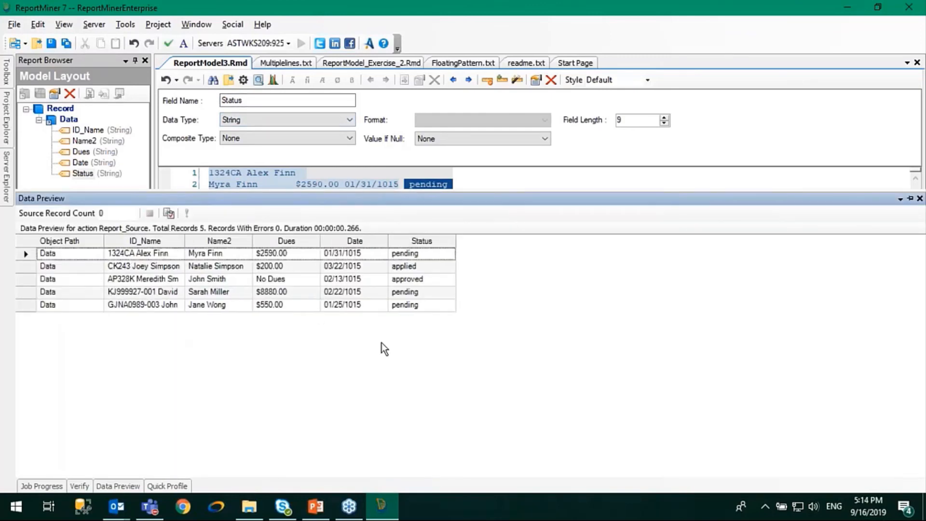